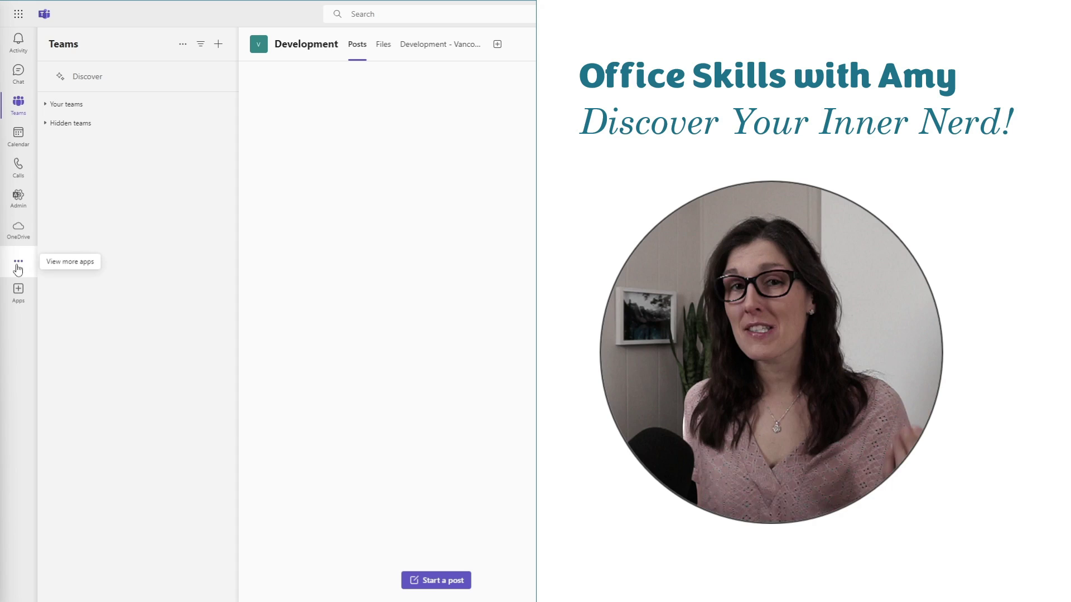
# Search the Teams apps for 'planner' and launch Planner to its My Tasks list
pyautogui.click(17, 266)
pyautogui.write('planner')
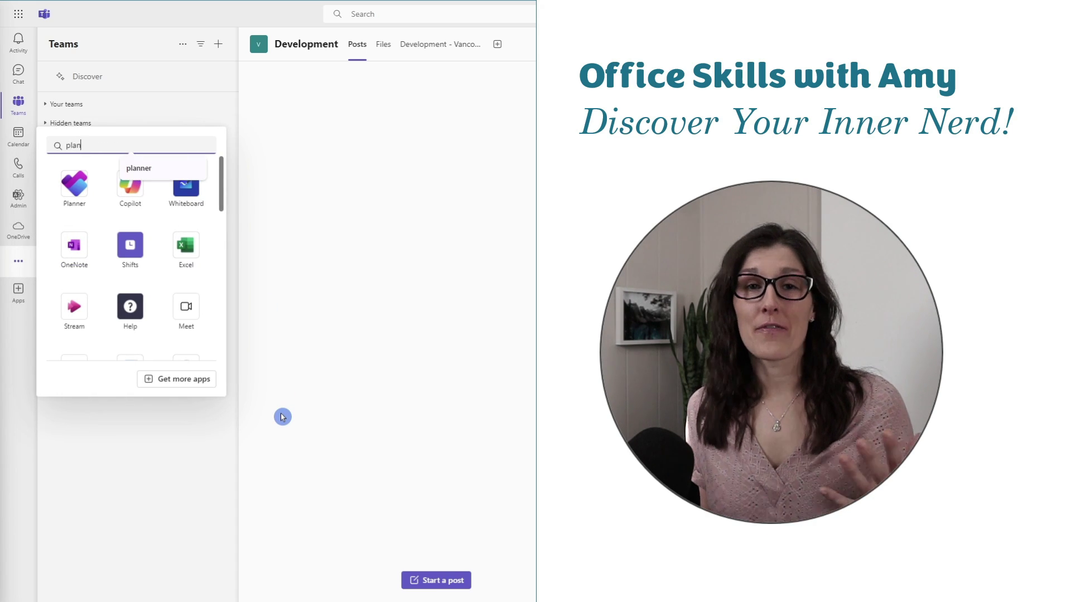
pyautogui.click(80, 194)
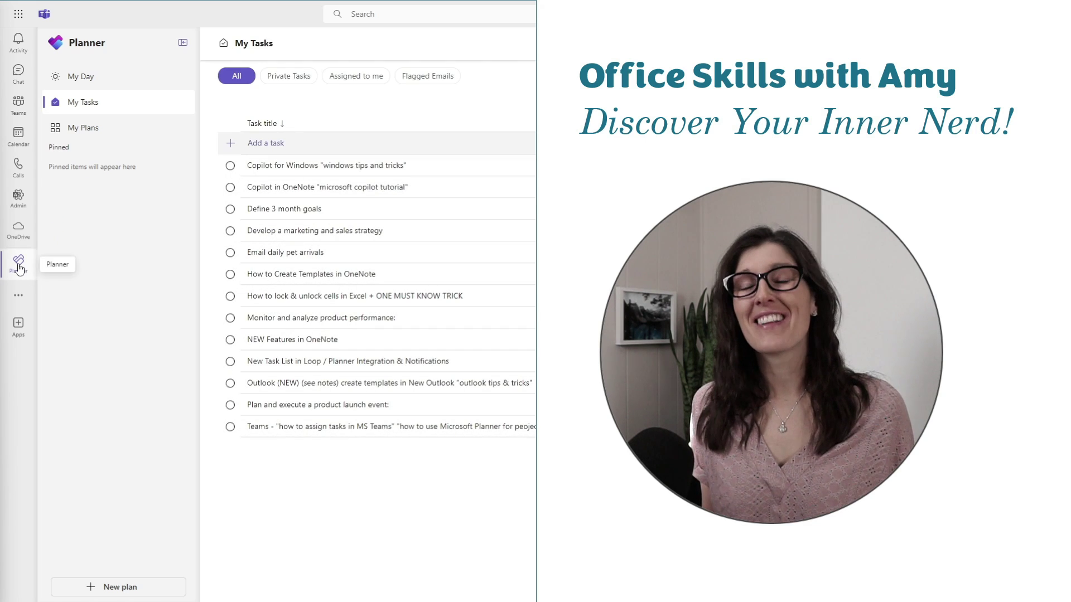
# Pin Planner, then preview My Day tasks' source plans, including Reservations Plans and Marketing Meeting
pyautogui.rightClick(19, 263)
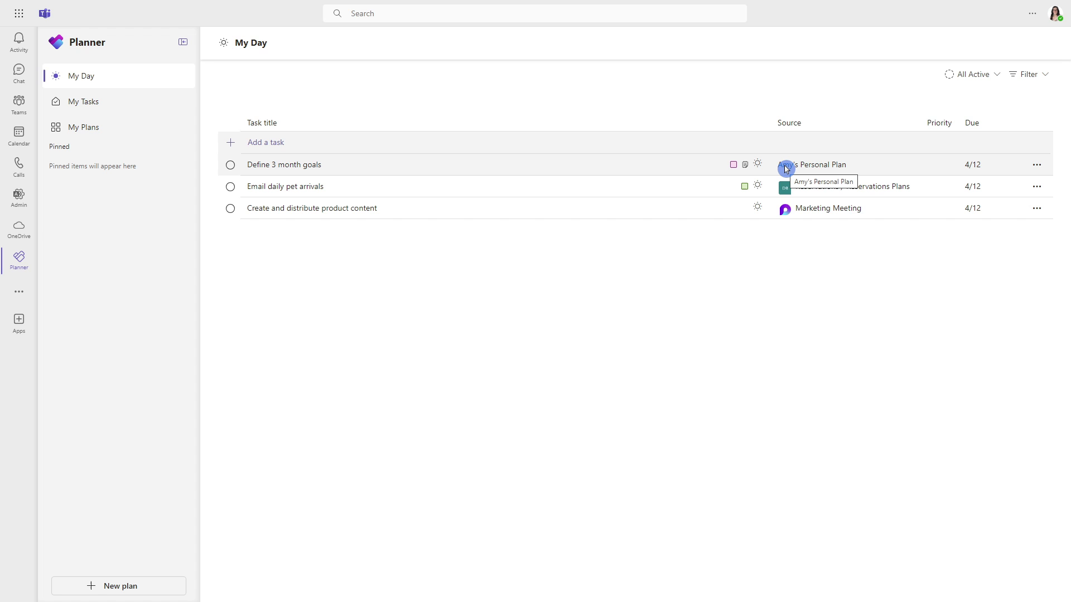
pyautogui.click(786, 168)
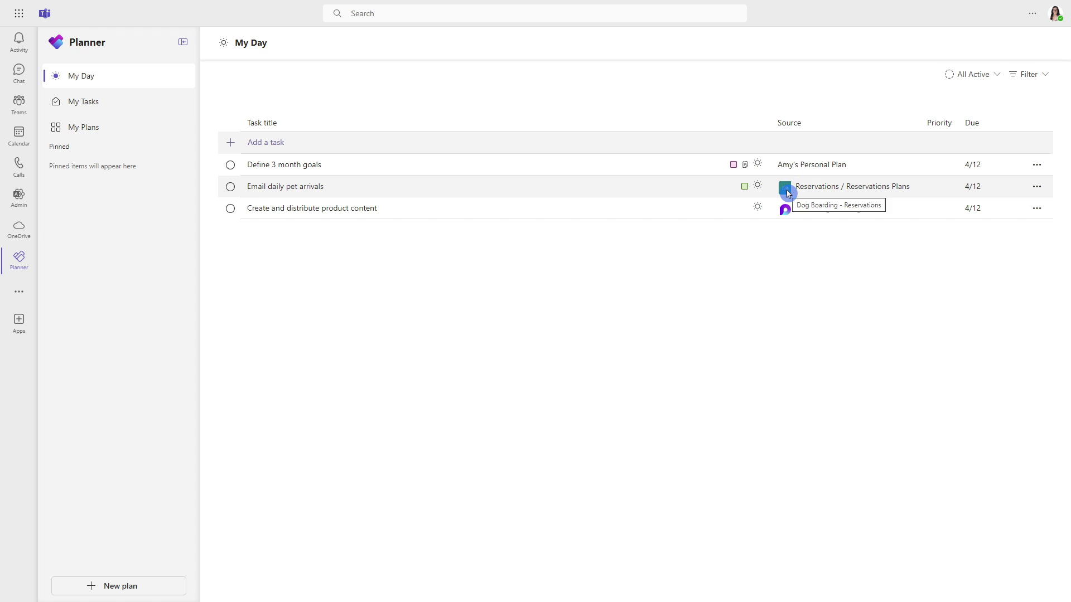
pyautogui.click(786, 192)
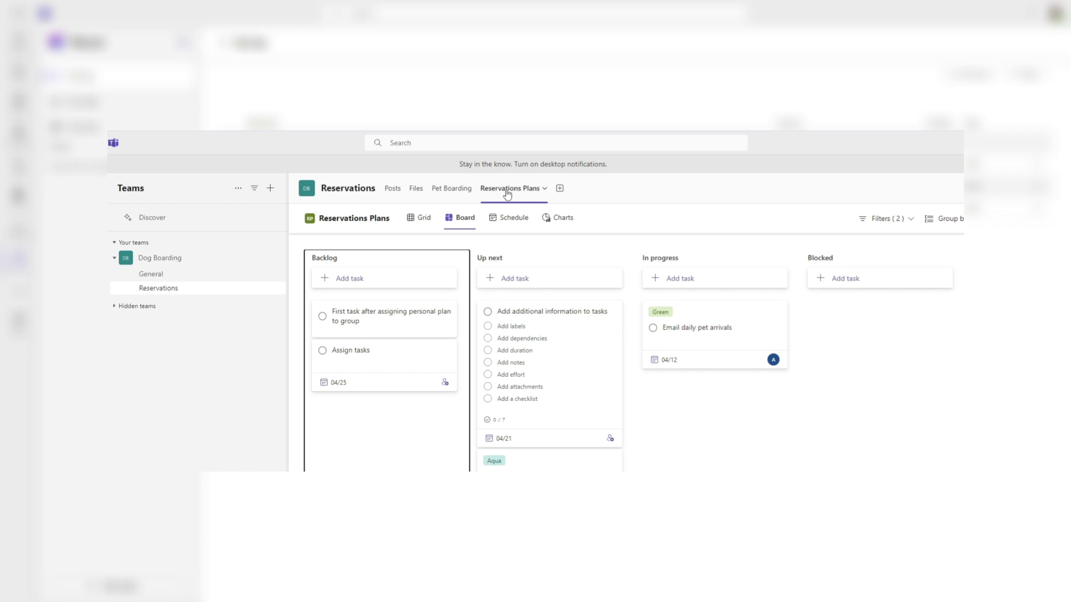
pyautogui.click(731, 318)
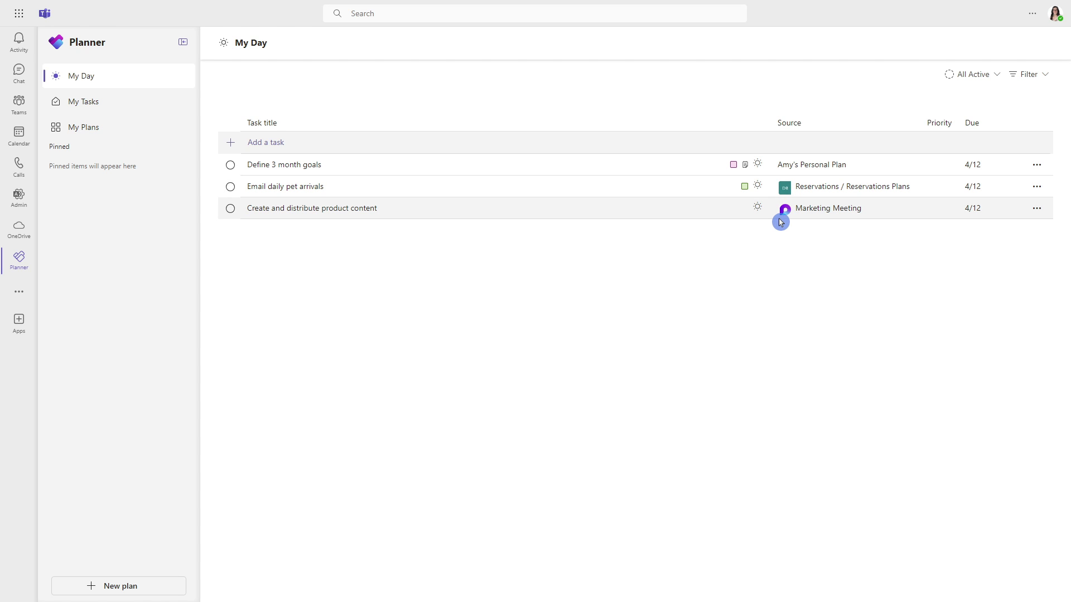
pyautogui.click(780, 221)
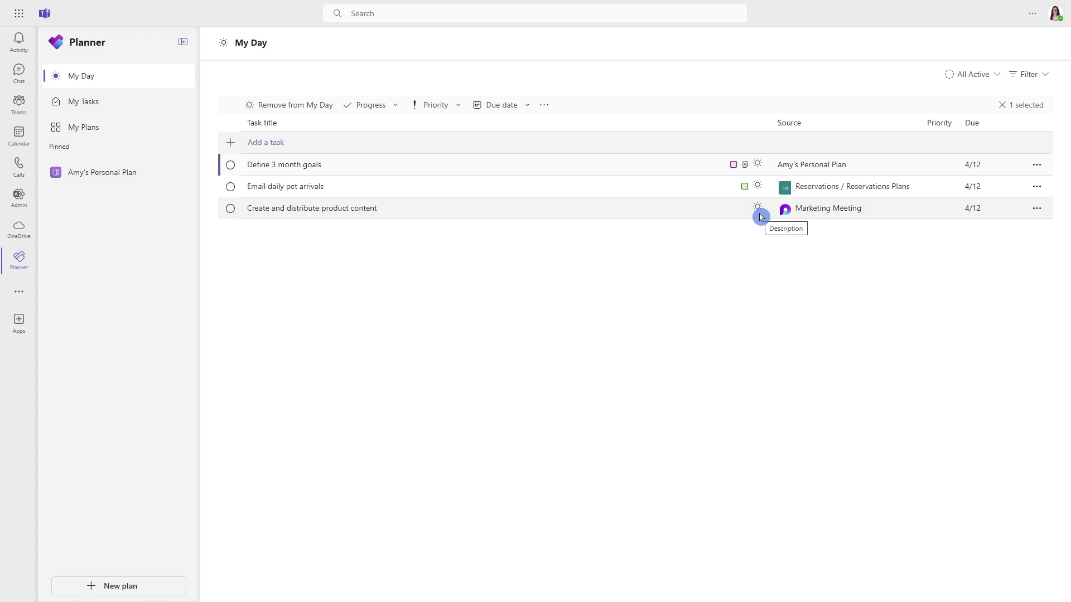
# Set 'Define 3 month goals' to In progress with Urgent priority and close its details
pyautogui.click(289, 165)
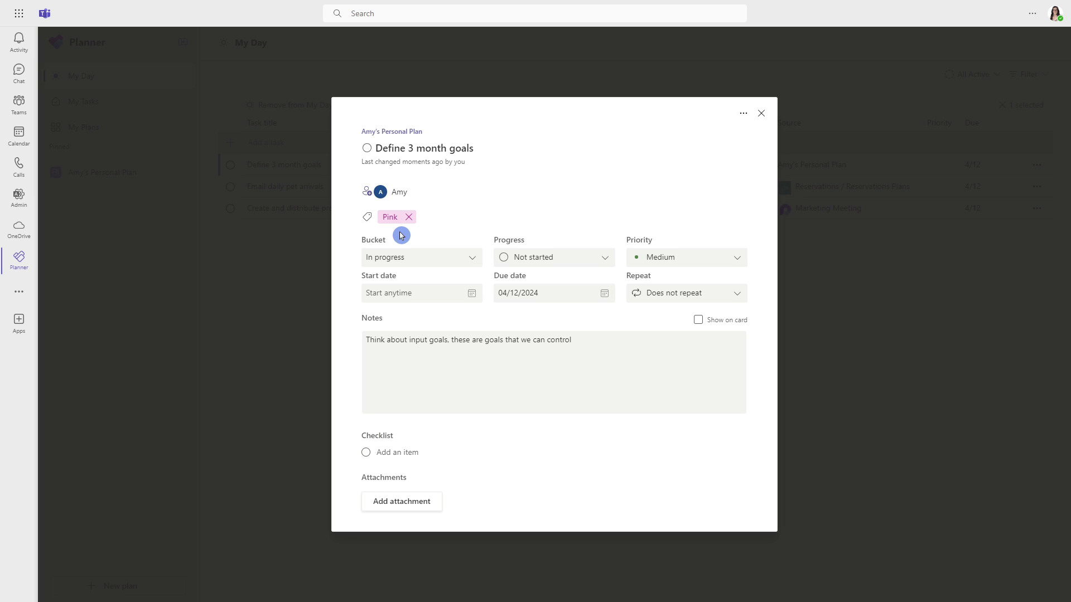
pyautogui.moveTo(366, 340); pyautogui.dragTo(612, 347)
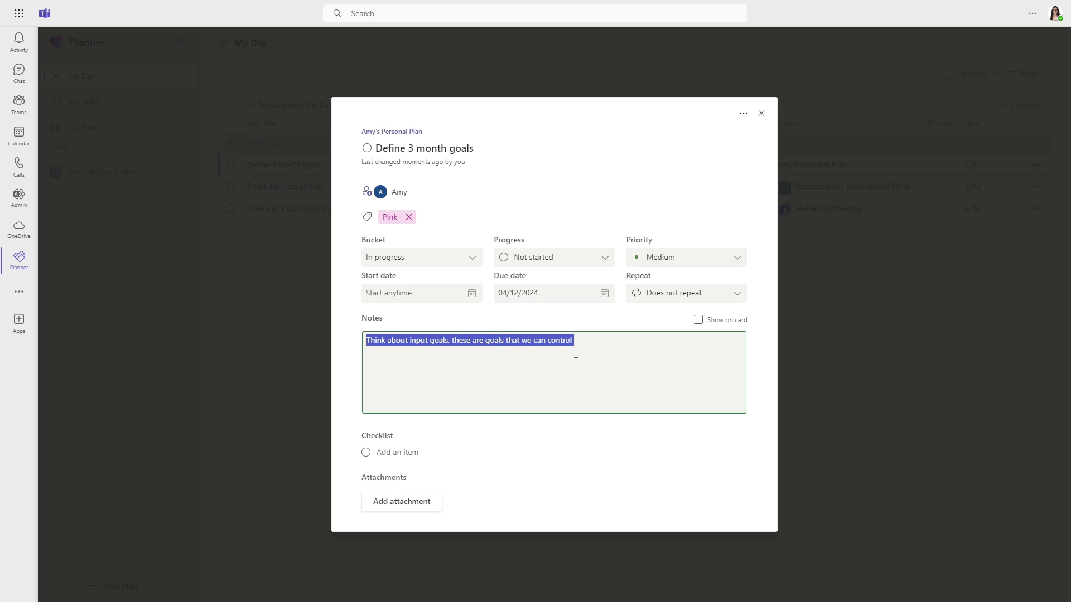
pyautogui.click(604, 257)
pyautogui.click(577, 296)
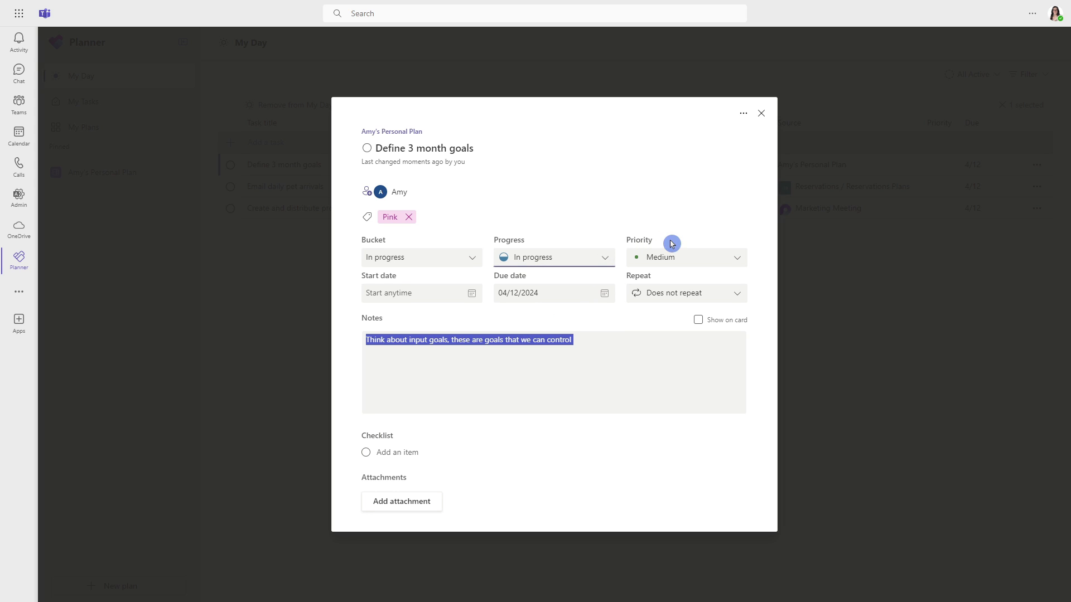
pyautogui.click(728, 258)
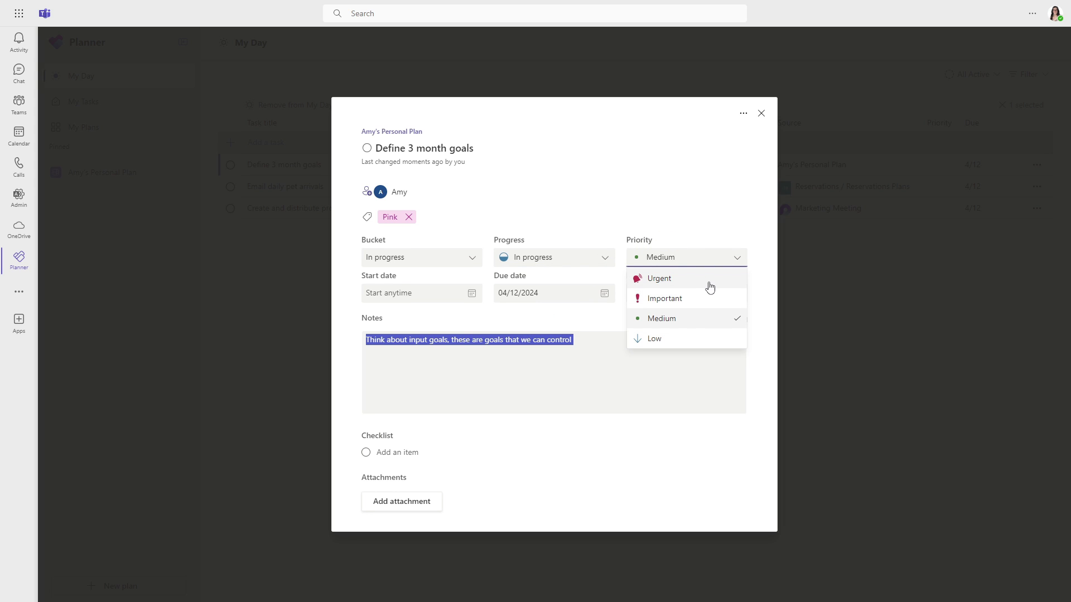
pyautogui.click(710, 287)
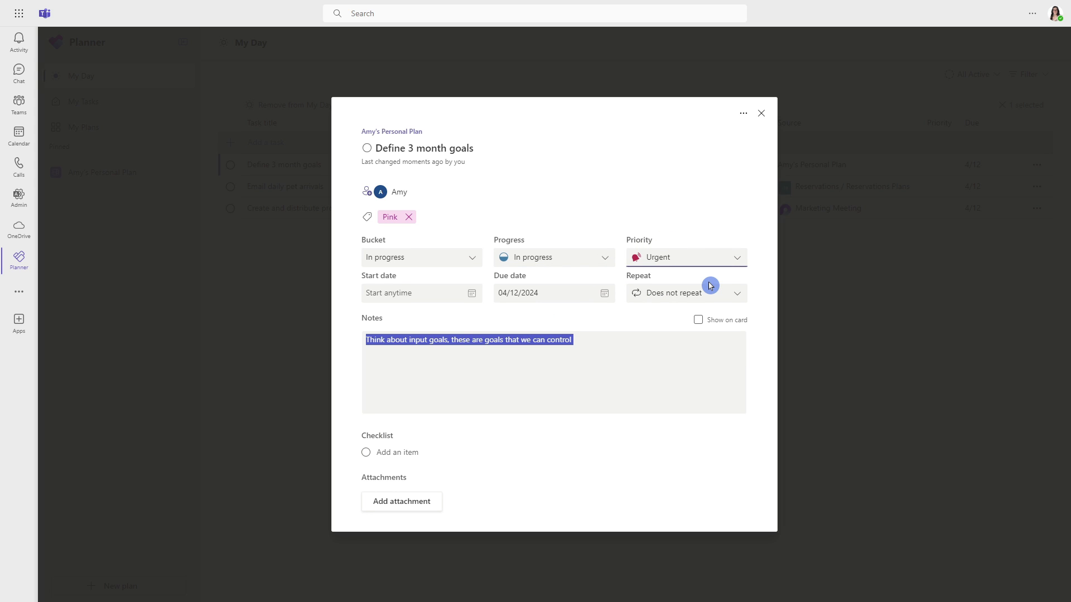
pyautogui.click(761, 114)
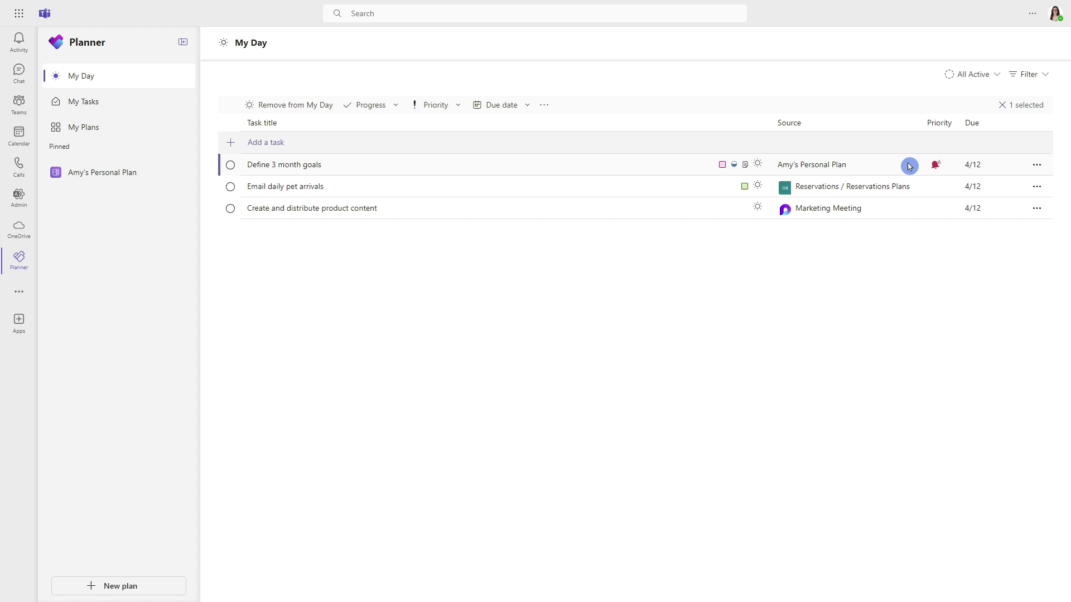
# Sort My Day by task title and remove 'Create and distribute product content' from it
pyautogui.click(1037, 166)
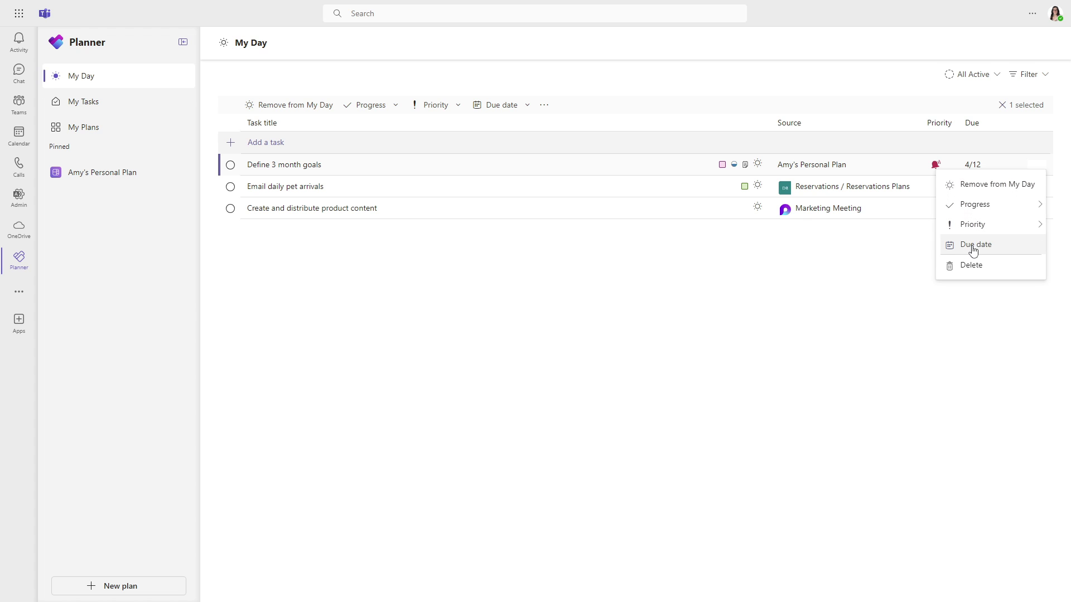
pyautogui.click(558, 124)
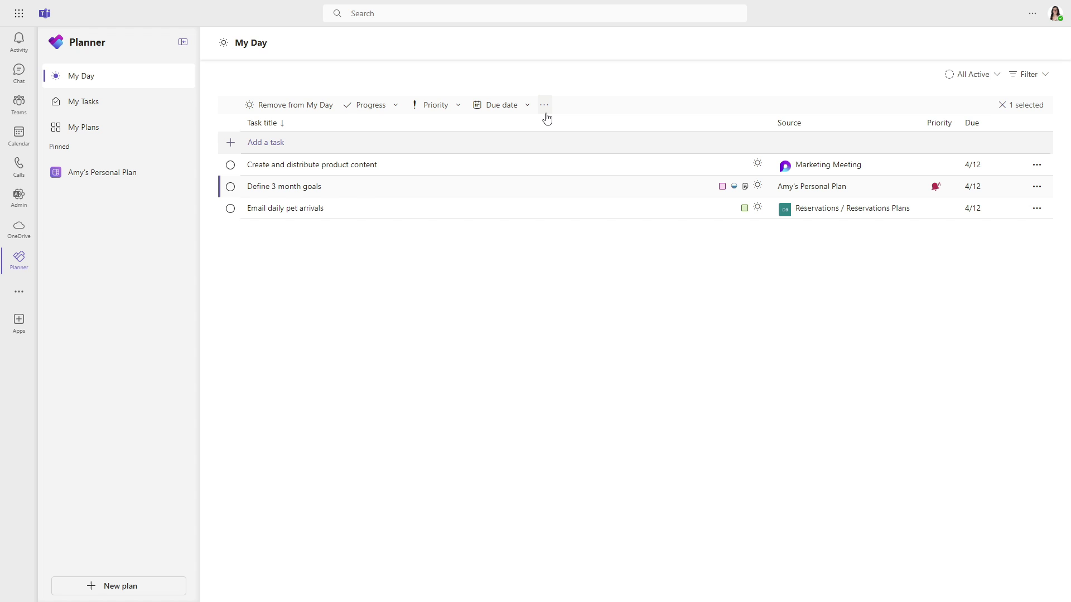
pyautogui.click(350, 277)
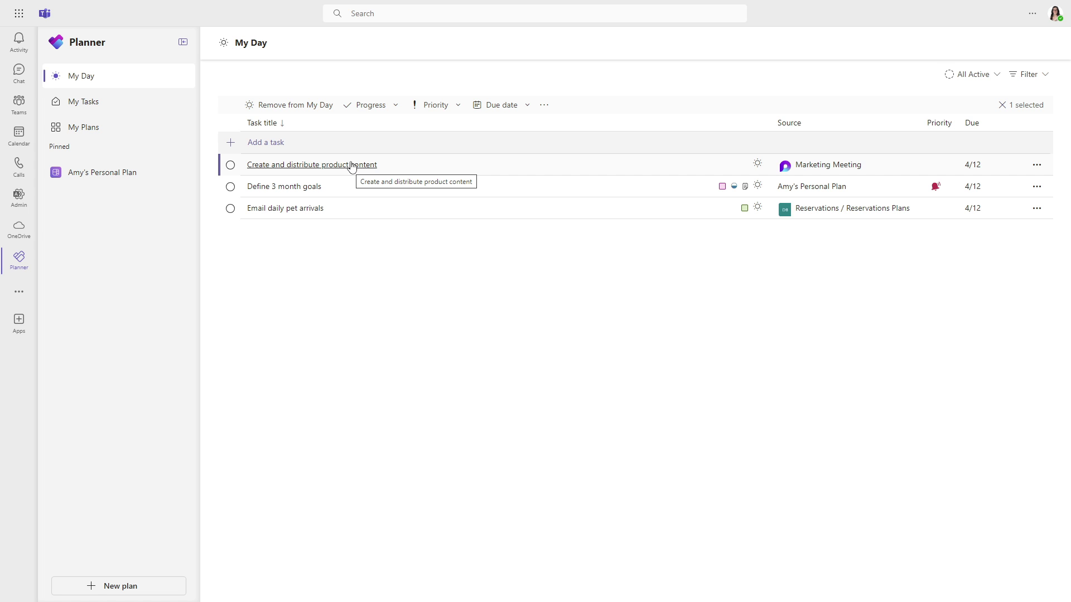
pyautogui.click(304, 106)
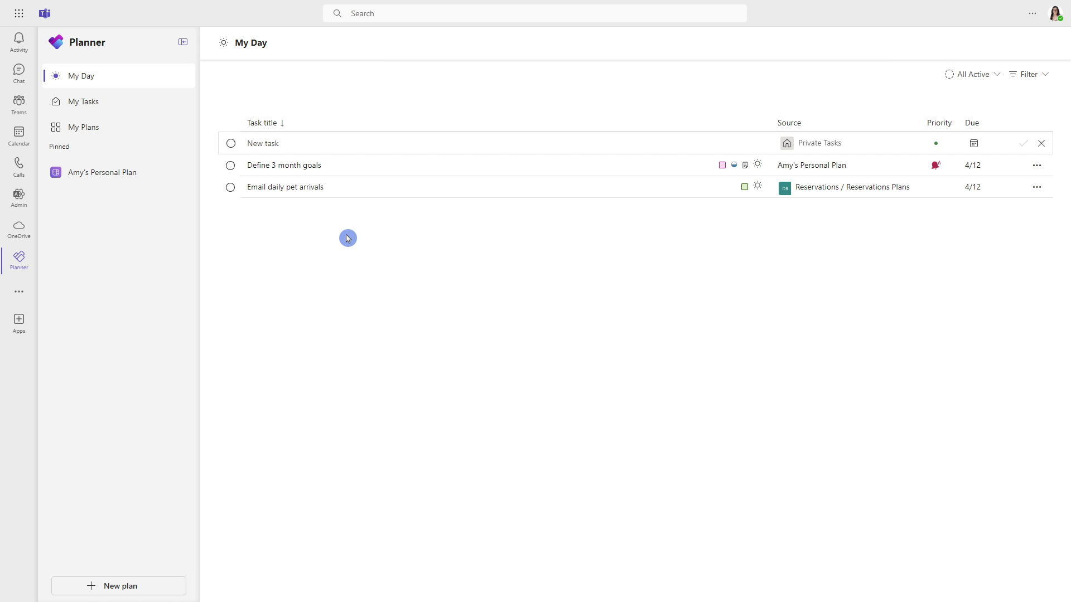
# Add a Private Tasks item about a call to plan the collaboration meeting
pyautogui.click(284, 145)
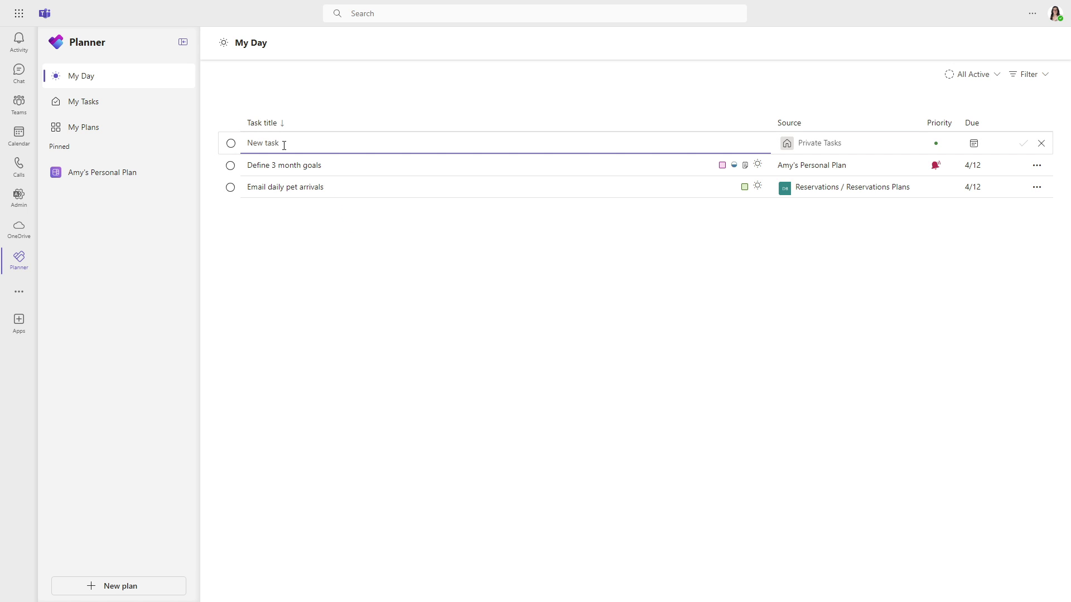
pyautogui.write('Call Sarah to plan collaboration meeting')
pyautogui.press('Tab')
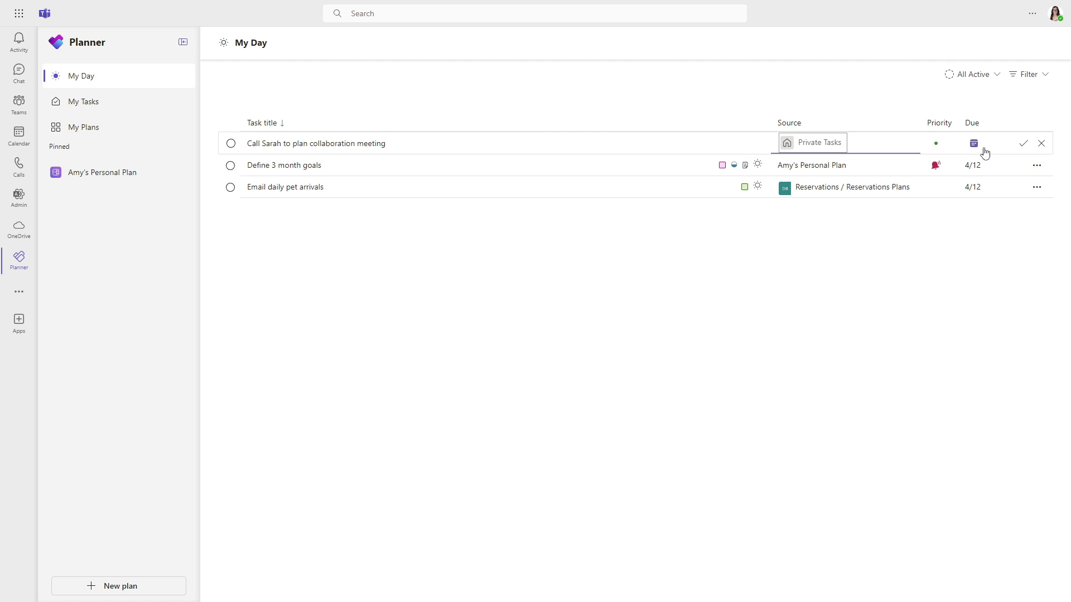
pyautogui.click(1010, 147)
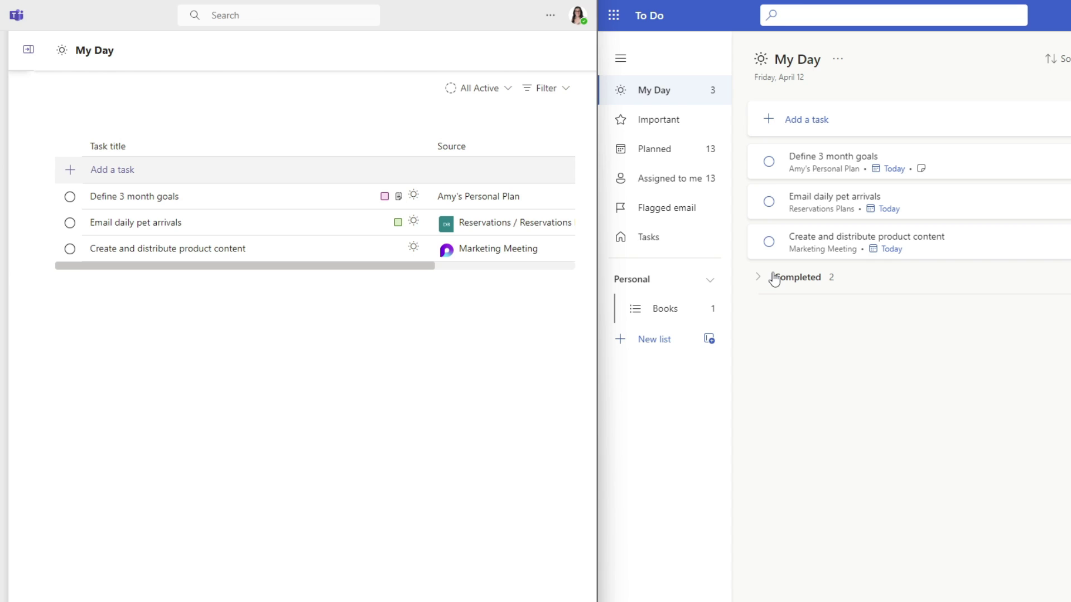
# Switch the task status filter from All Active to Completed
pyautogui.click(774, 279)
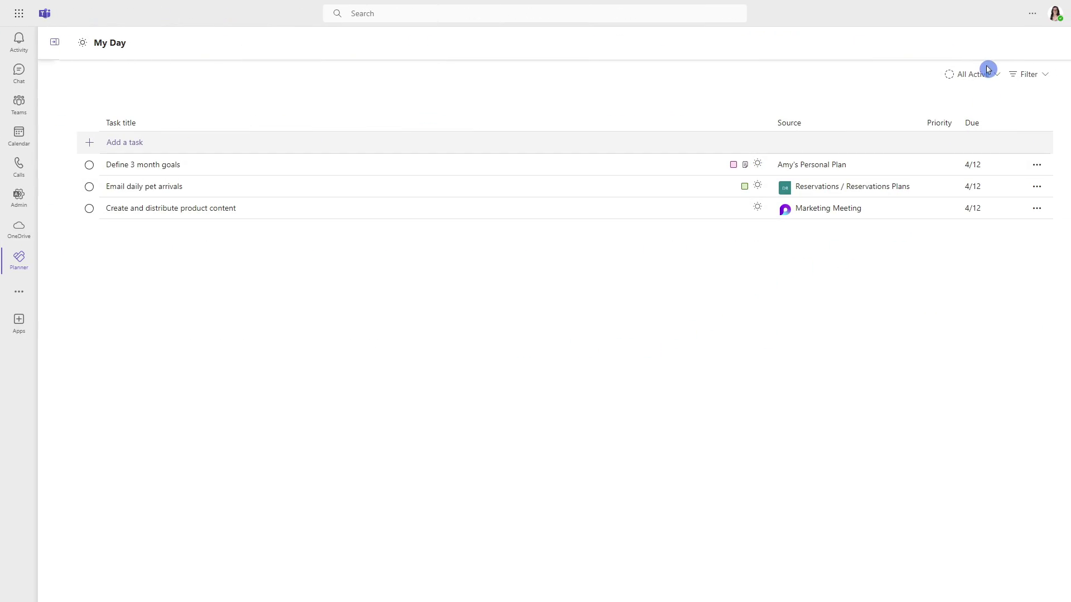
pyautogui.click(987, 78)
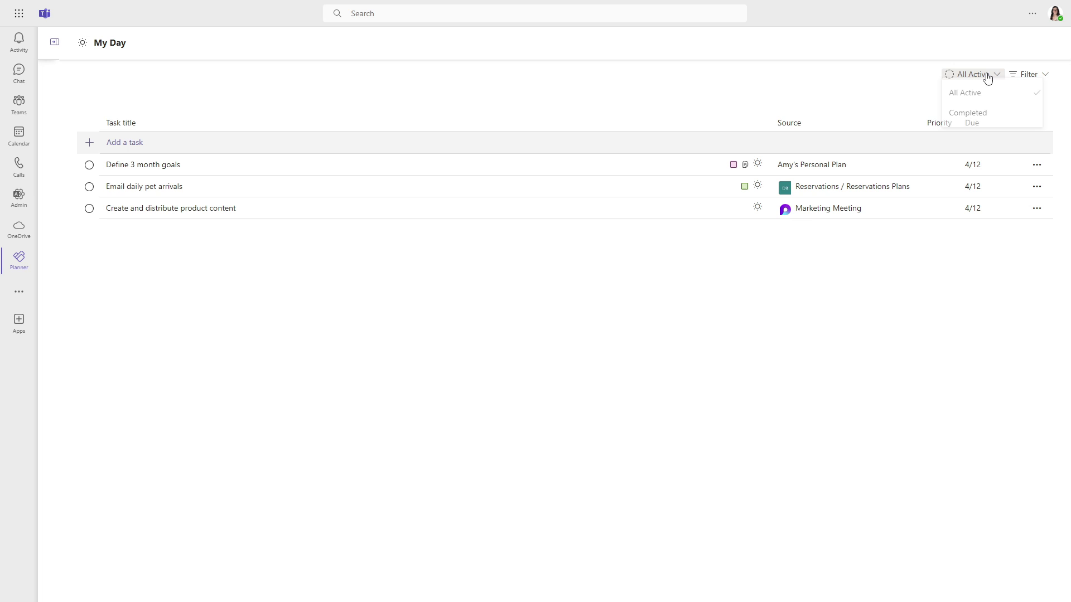
pyautogui.click(978, 118)
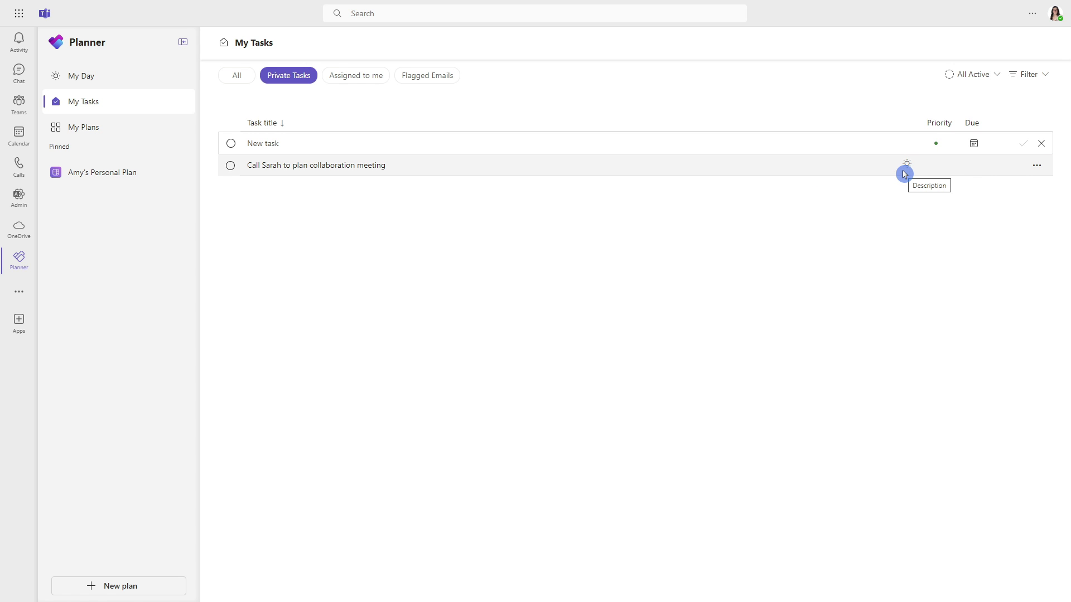
# Create private task 'I love the new Private Task Feature!' and add it to My Day
pyautogui.click(246, 144)
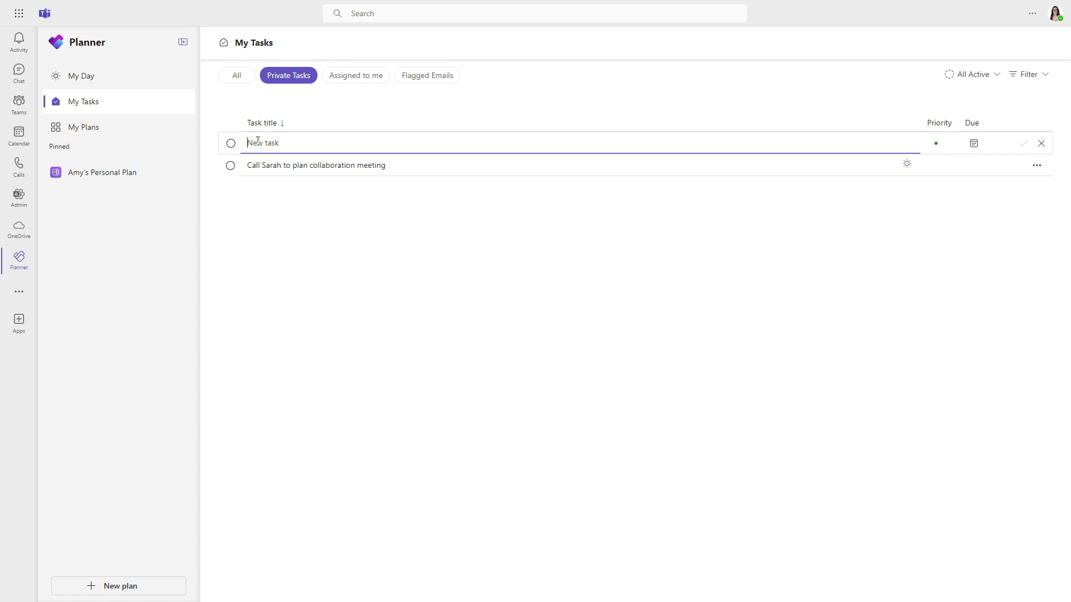
pyautogui.write('I love the new Private Task Feature!')
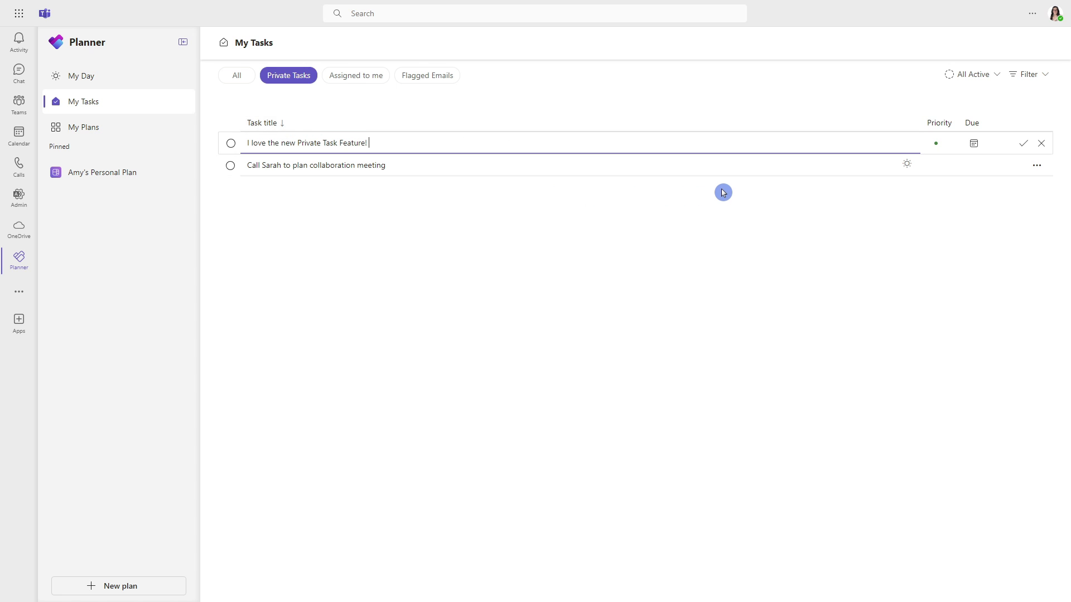
pyautogui.click(1023, 143)
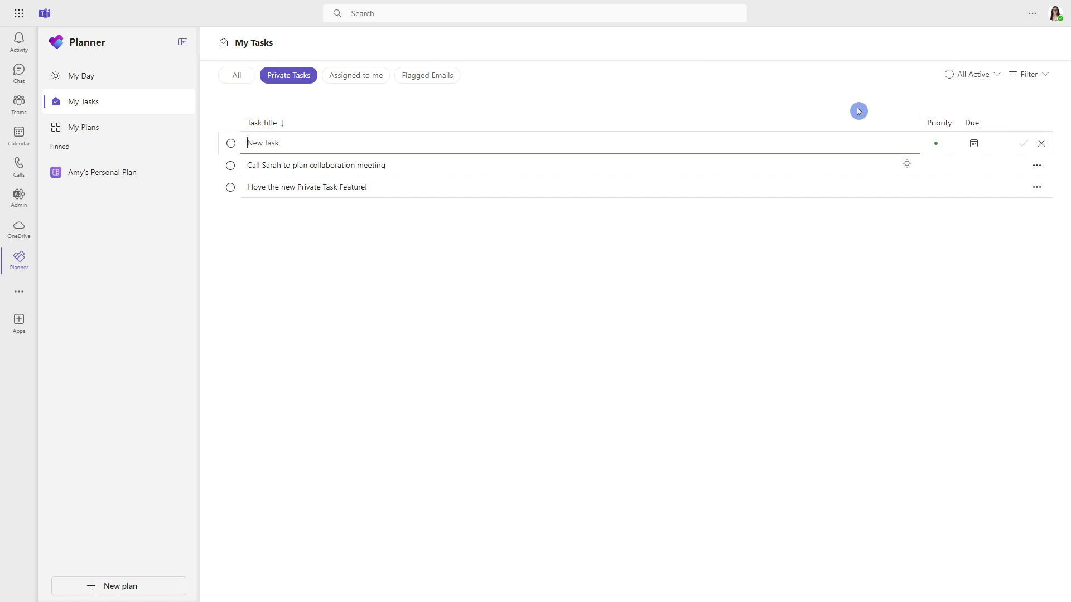
pyautogui.click(502, 187)
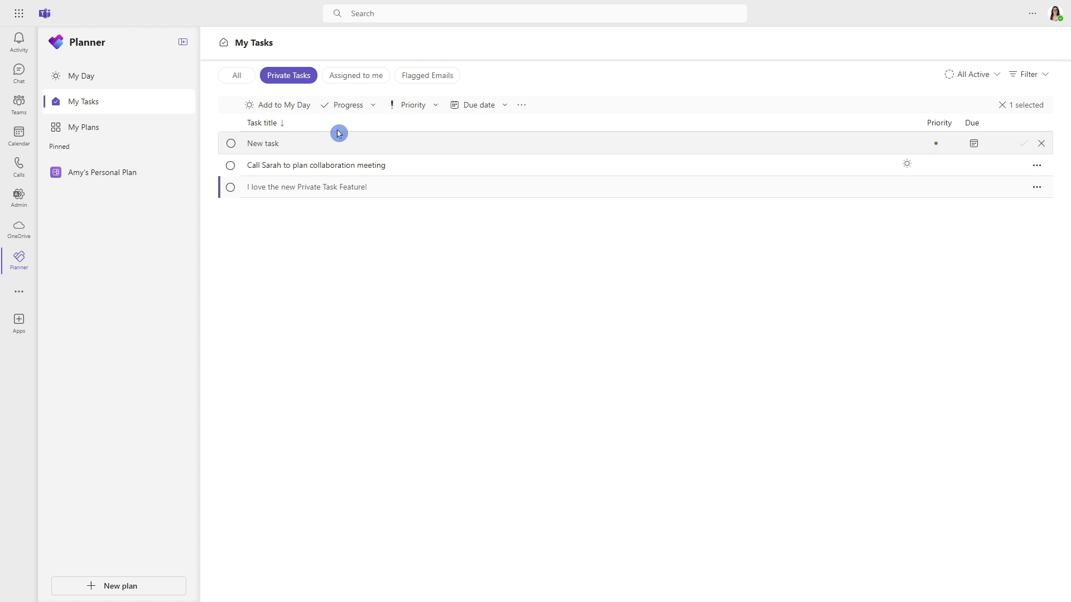
pyautogui.click(290, 107)
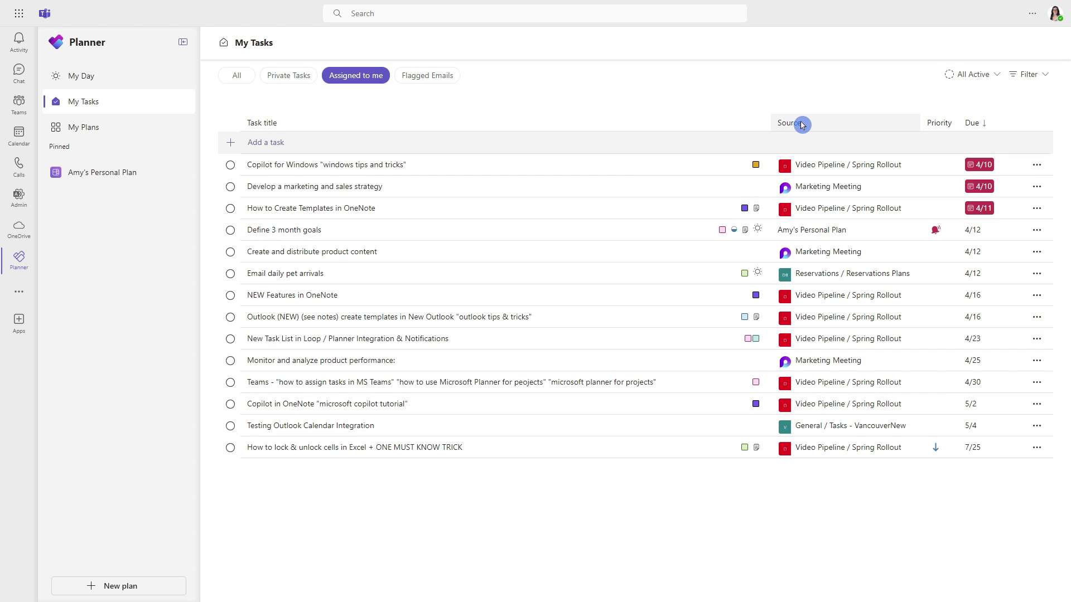
# Sort Assigned to me by due date, title, priority, then due date again, and open Filter
pyautogui.click(979, 122)
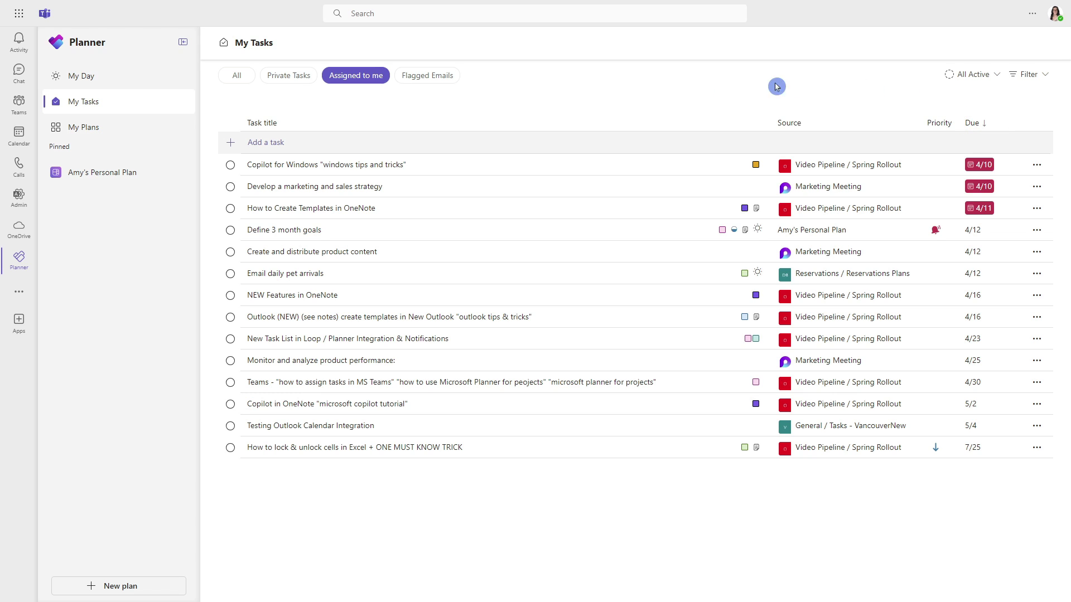
pyautogui.click(260, 124)
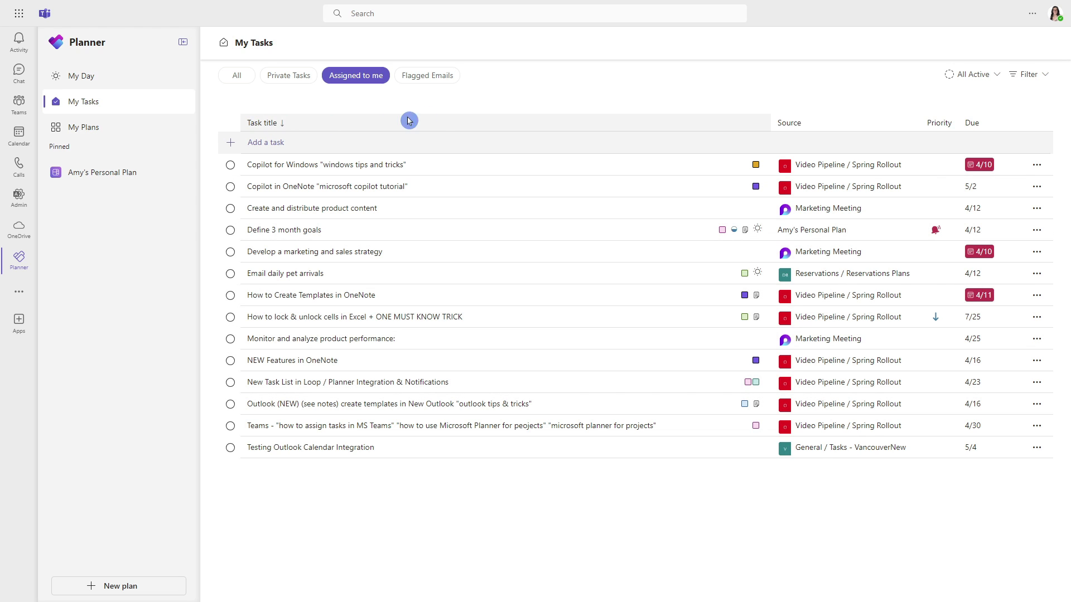
pyautogui.click(937, 122)
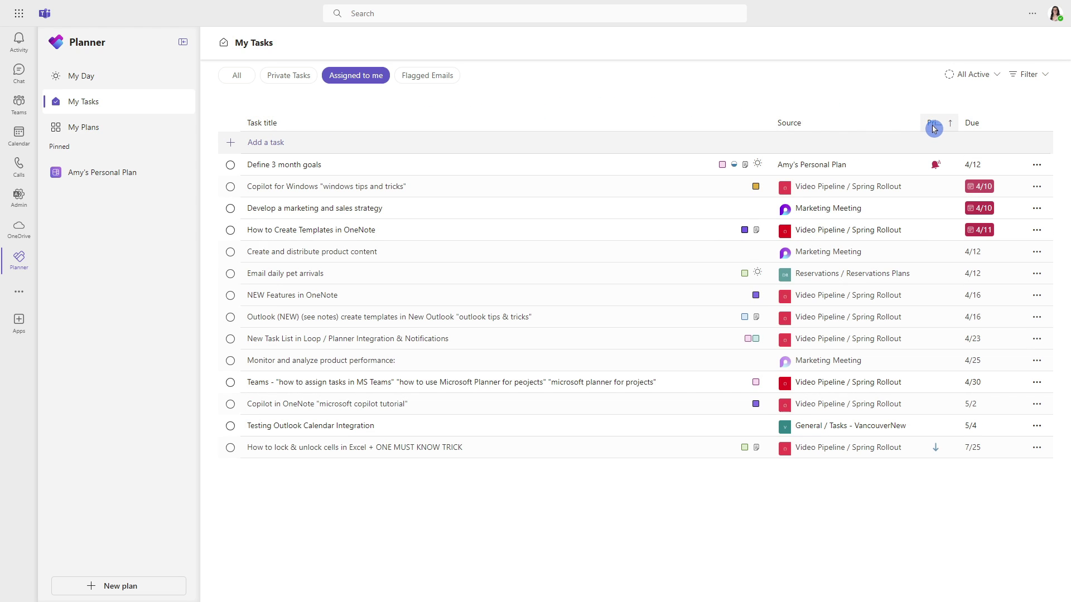
pyautogui.click(975, 123)
pyautogui.click(1029, 76)
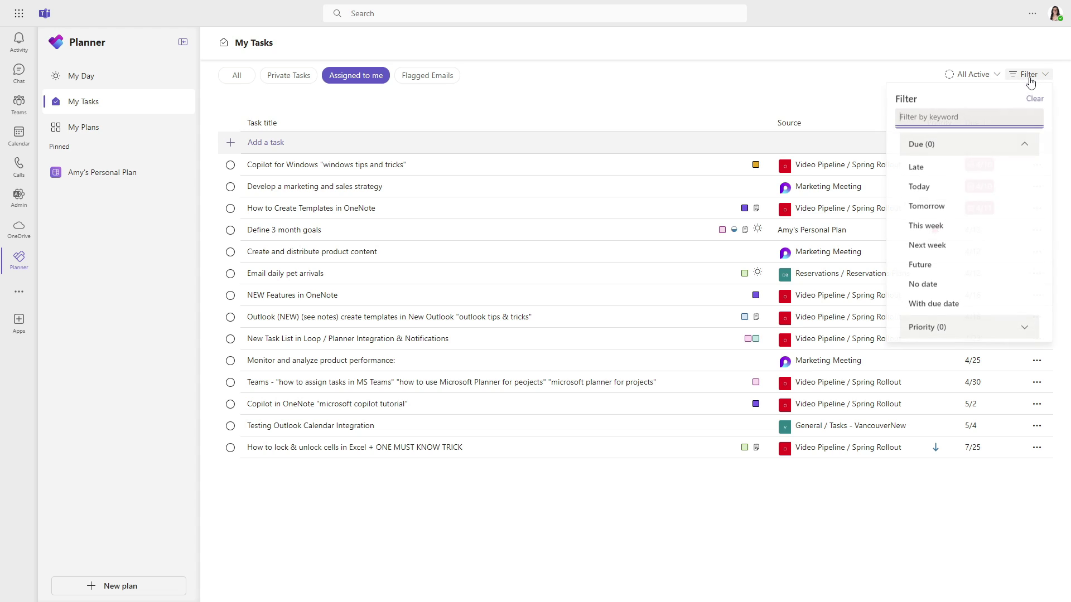
pyautogui.click(1026, 87)
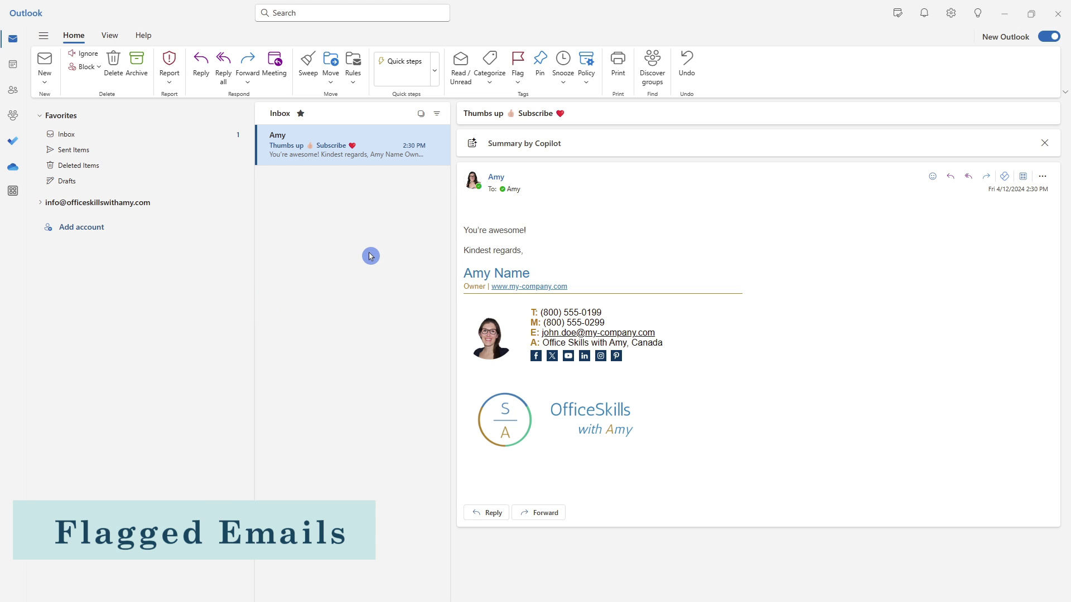
# Flag the 'Thumbs up Subscribe' email in the Outlook inbox for follow-up
pyautogui.moveTo(410, 143)
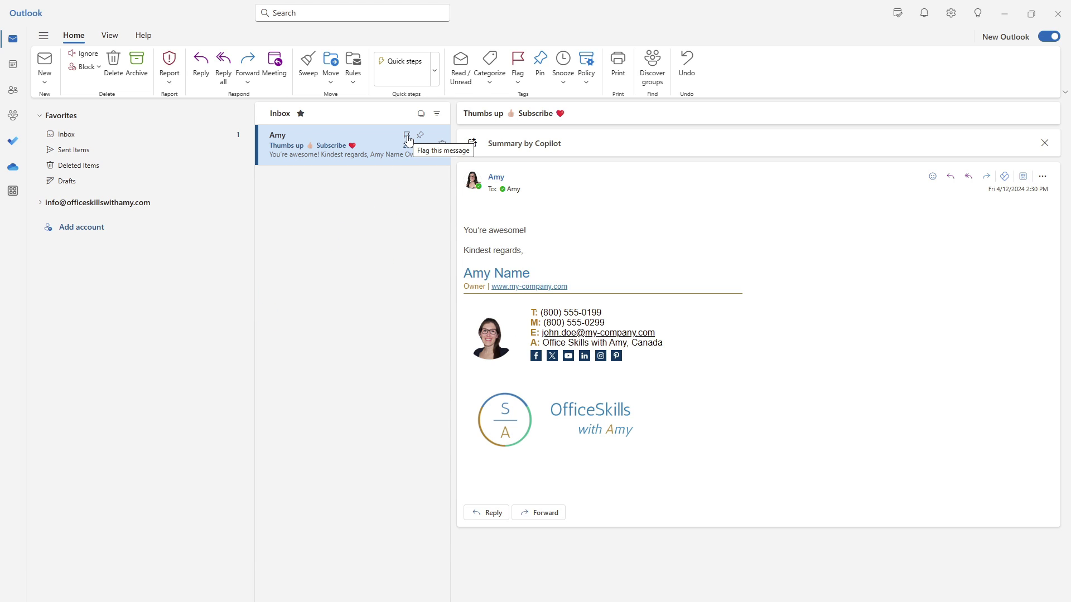
pyautogui.click(407, 138)
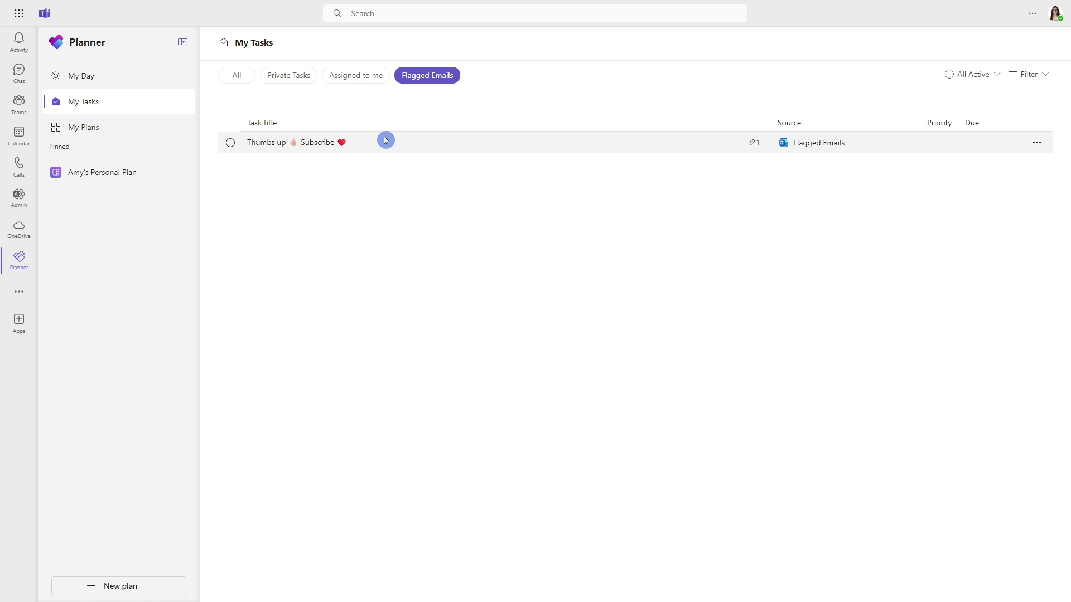
# Complete the flagged 'Thumbs up Subscribe' email task, verify in Outlook, then go to My Plans
pyautogui.click(309, 144)
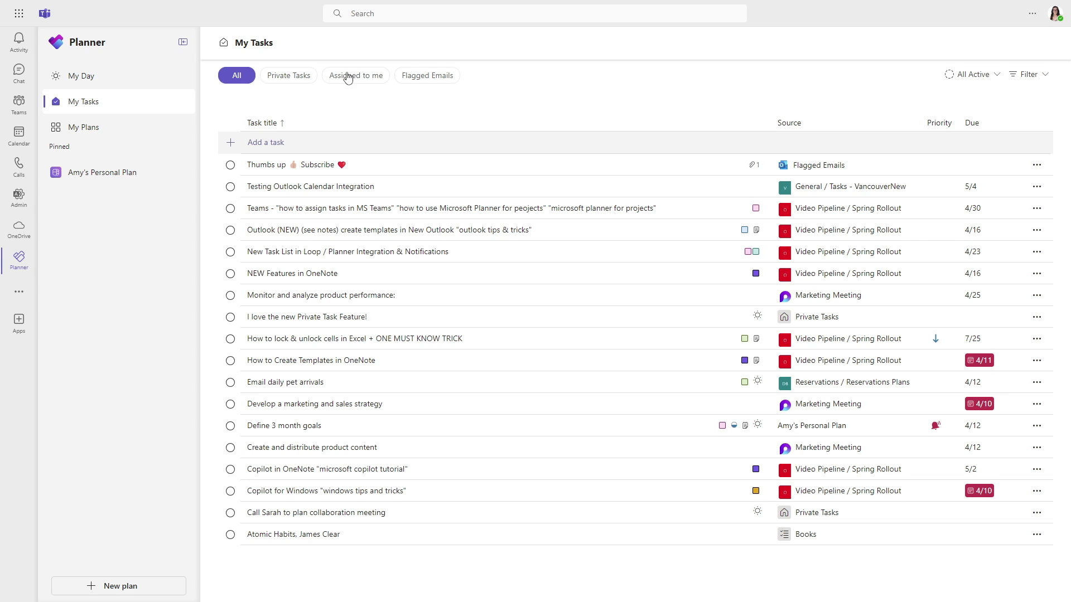
pyautogui.click(781, 170)
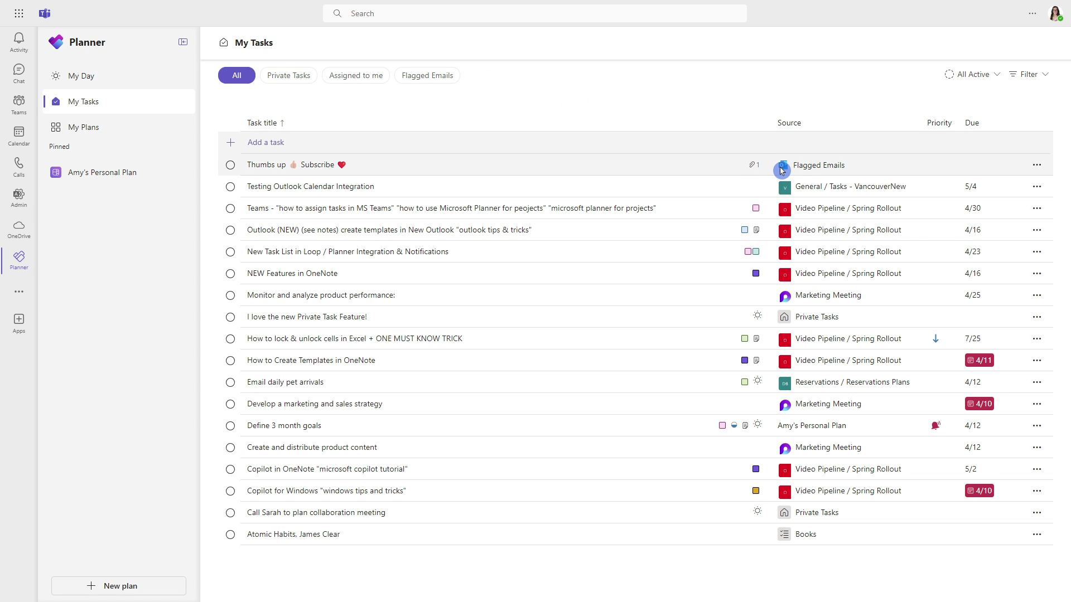
pyautogui.click(232, 165)
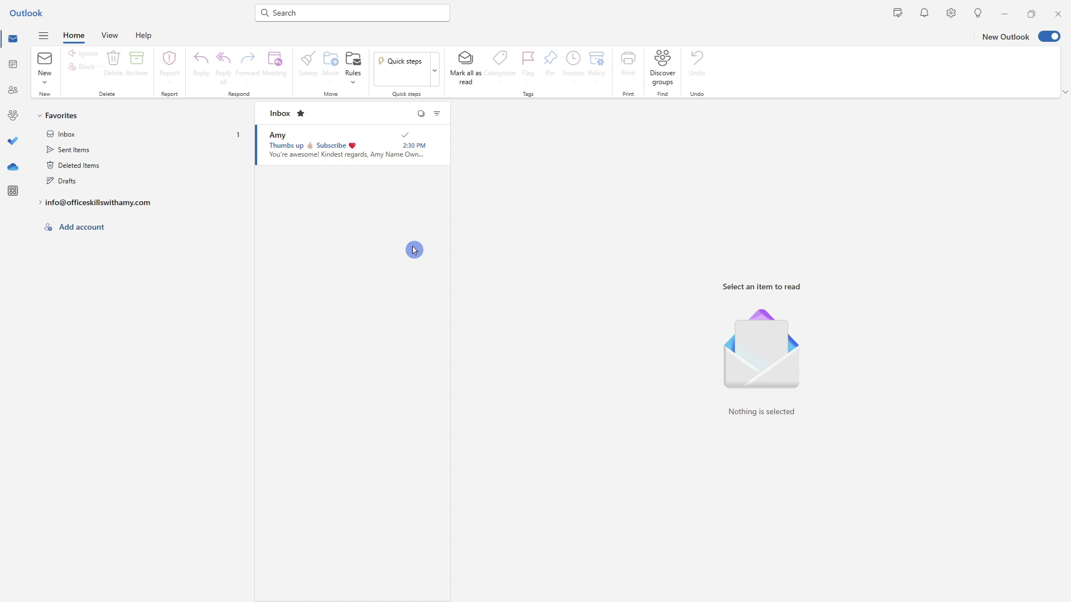
pyautogui.moveTo(402, 135)
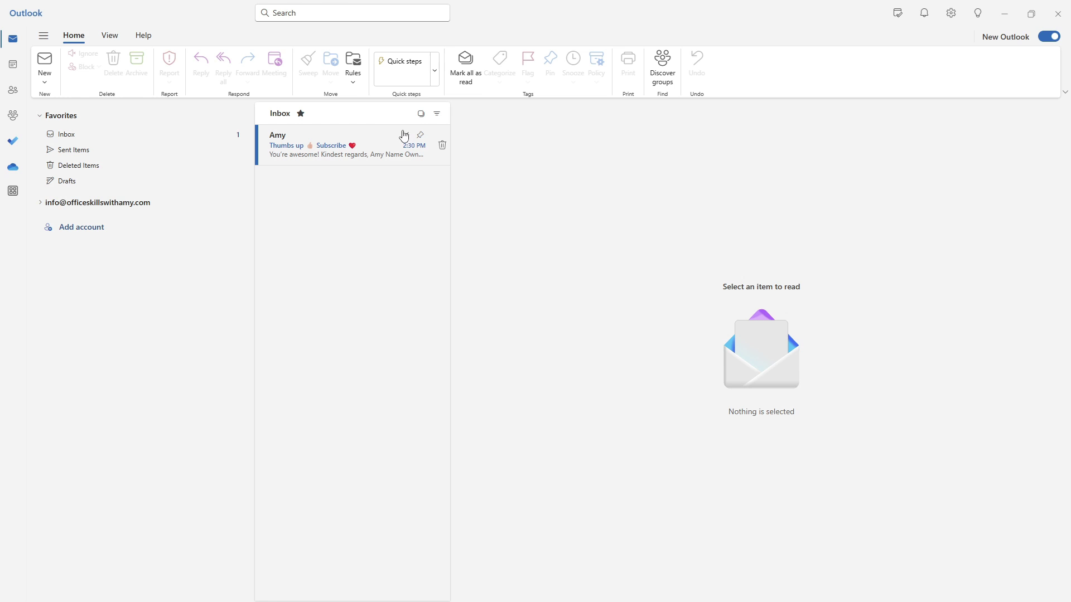
pyautogui.click(404, 159)
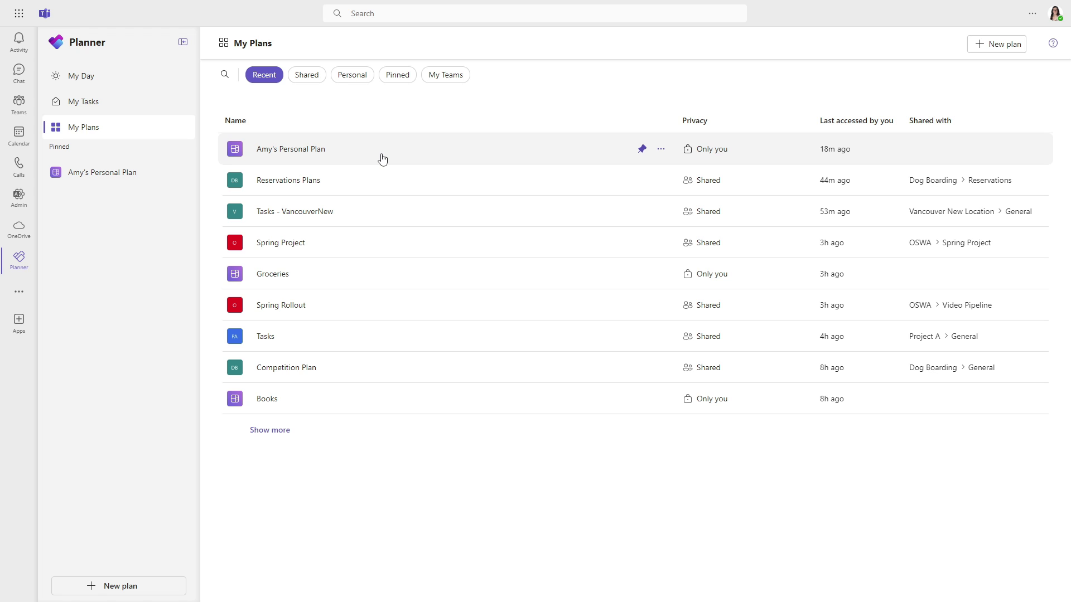
# Apply the Shared filter on My Plans to list only the six team plans
pyautogui.click(318, 76)
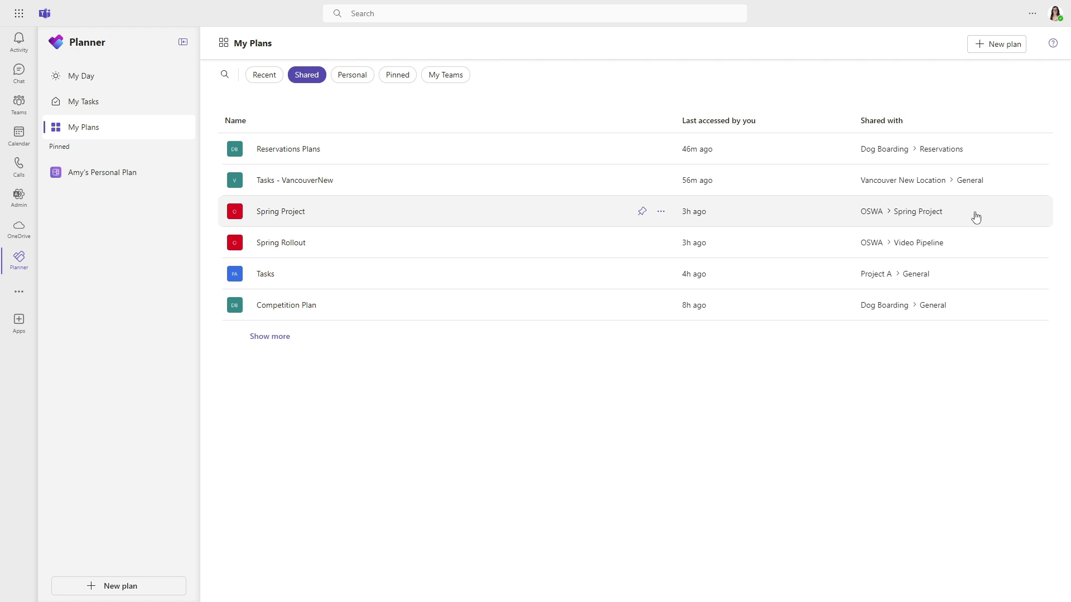
# Compare the Project Management and Software Development templates, then use Project Management for a new plan
pyautogui.click(995, 50)
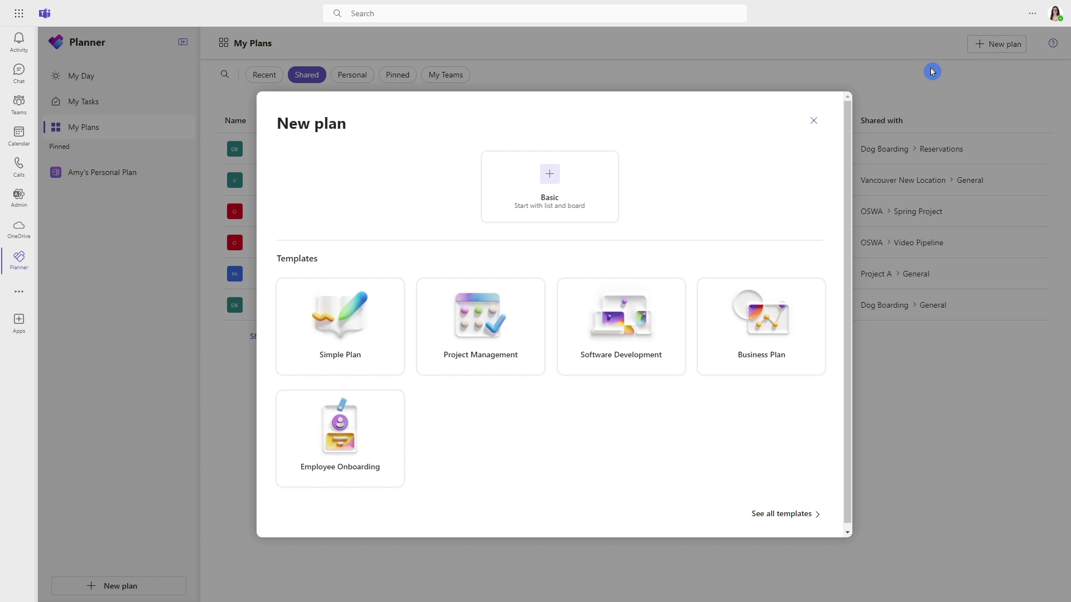
pyautogui.click(785, 514)
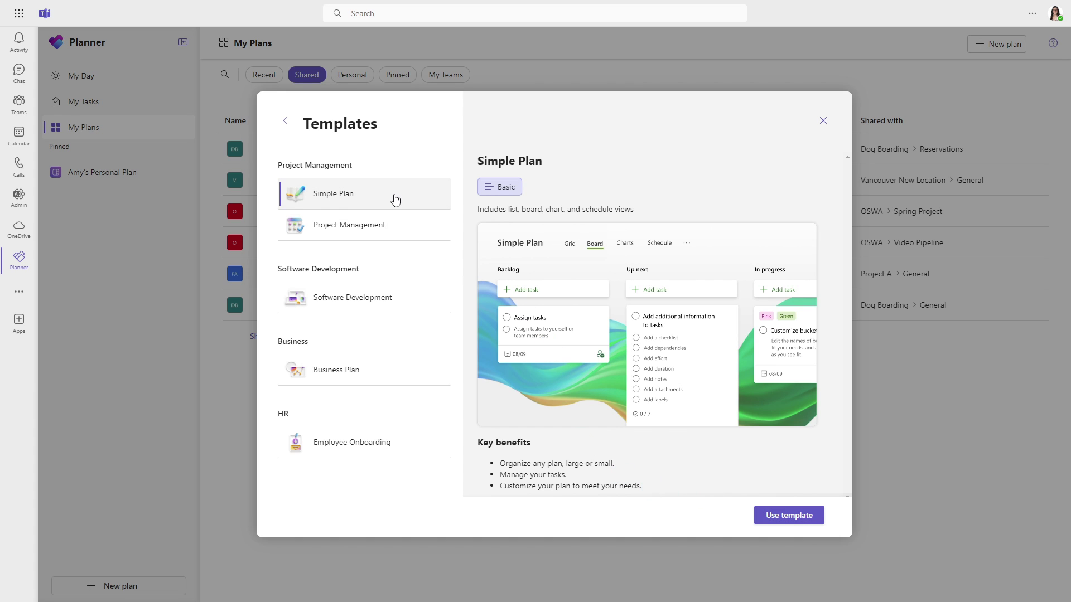
pyautogui.click(387, 227)
pyautogui.click(383, 296)
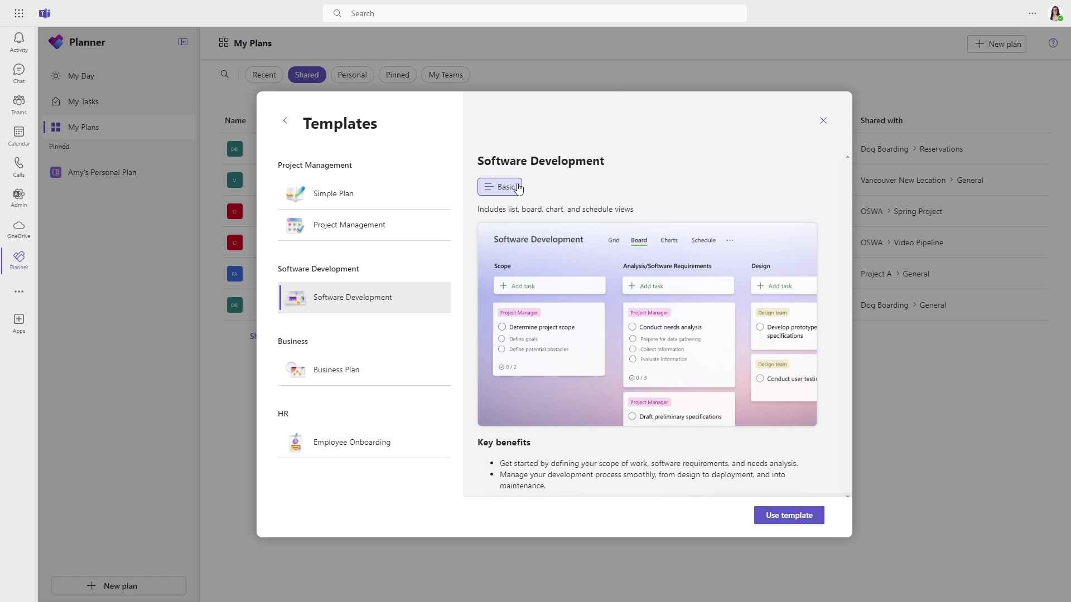
pyautogui.click(408, 218)
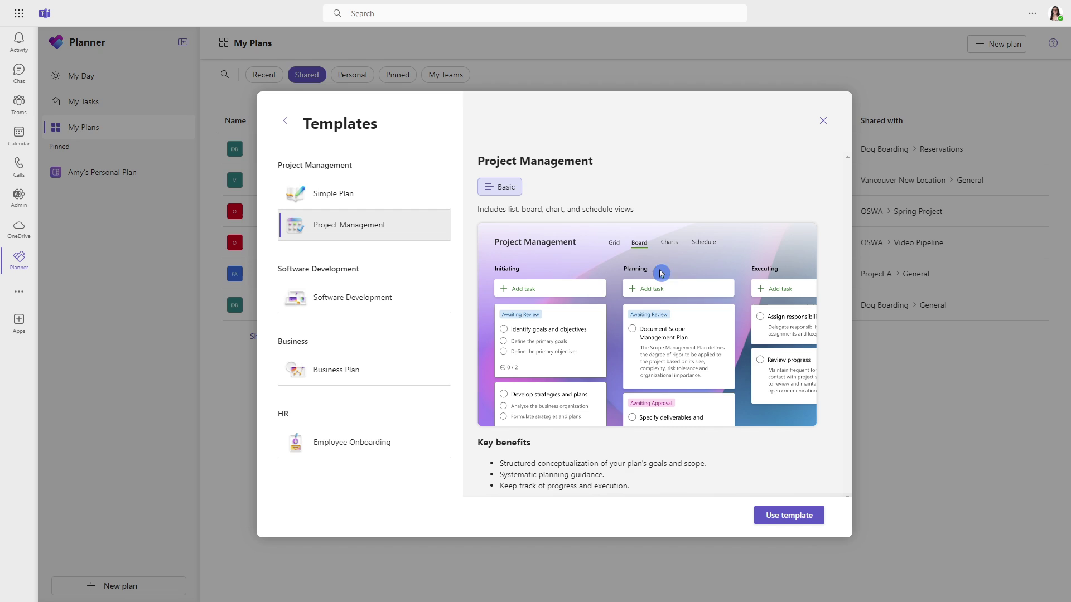
pyautogui.click(772, 516)
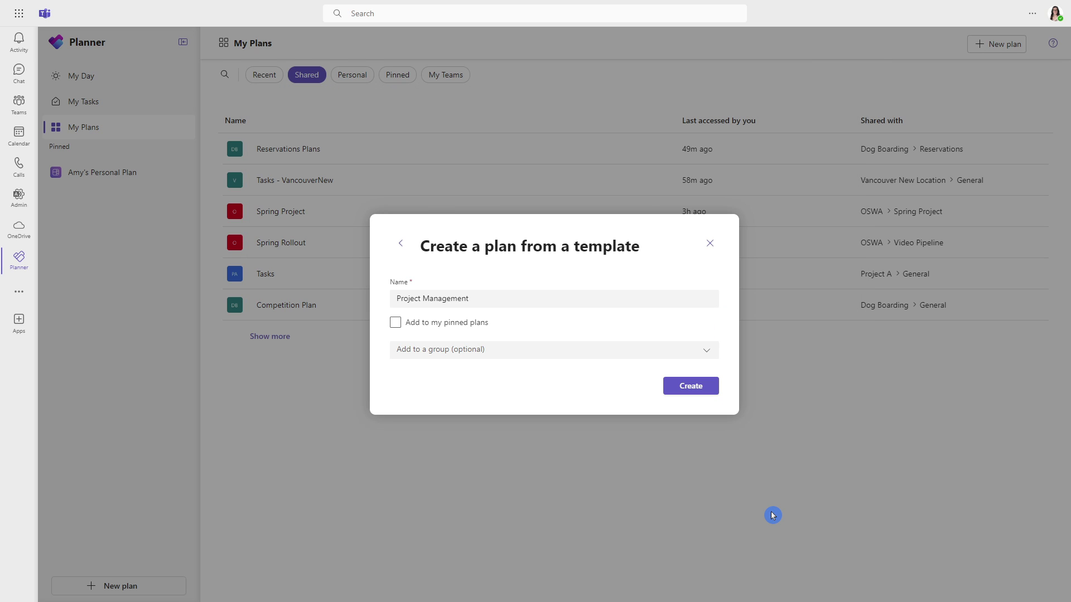
# Name the plan 'New Pet Food Line', pin it, and add it to the Operations group
pyautogui.click(471, 299)
pyautogui.moveTo(470, 298); pyautogui.dragTo(390, 296)
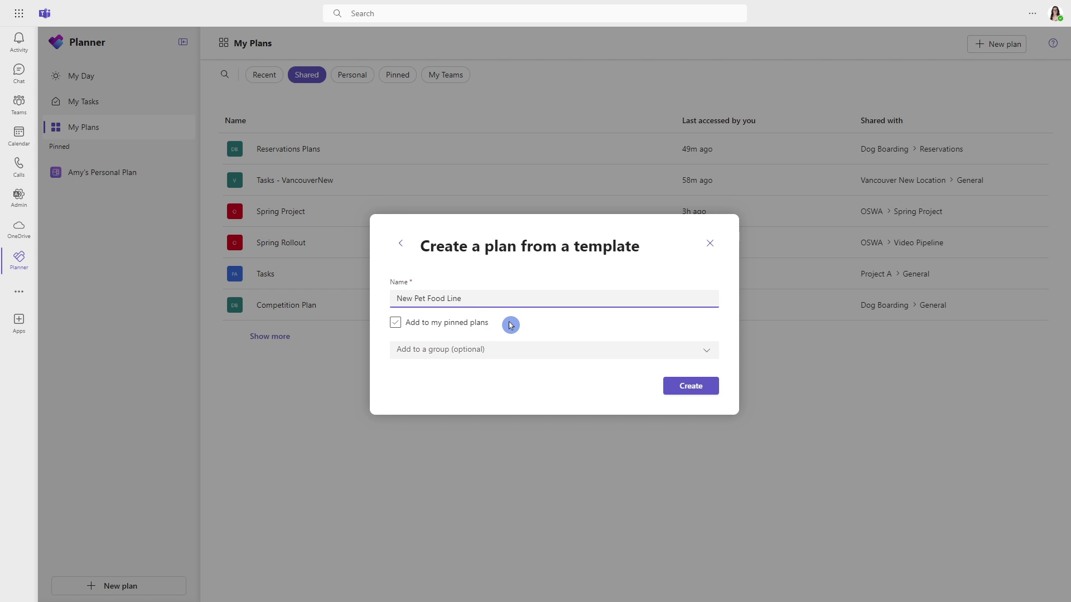
pyautogui.click(396, 323)
pyautogui.click(396, 323)
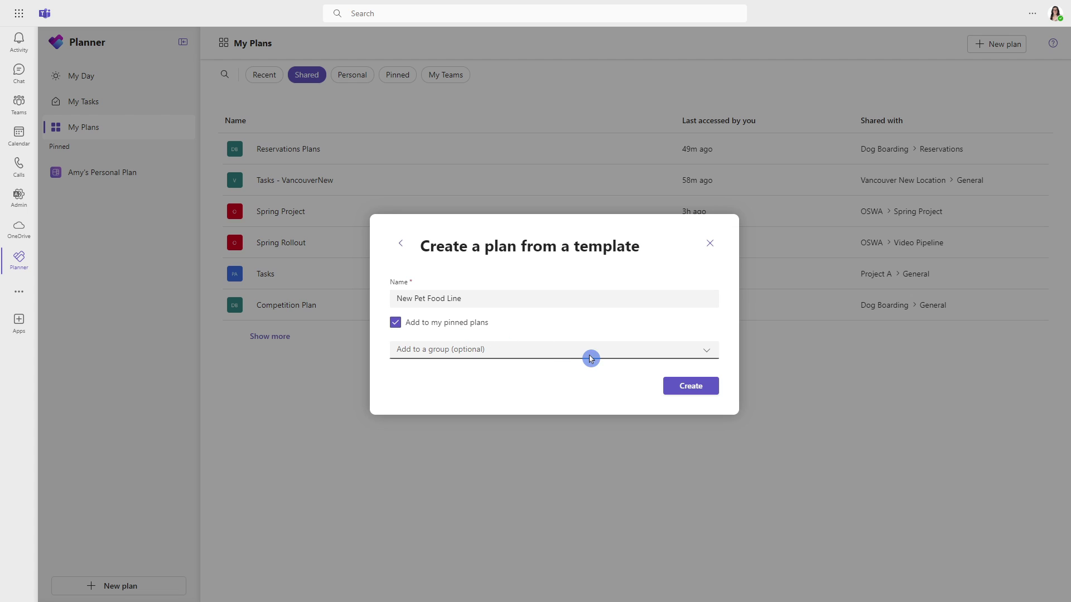
pyautogui.click(712, 356)
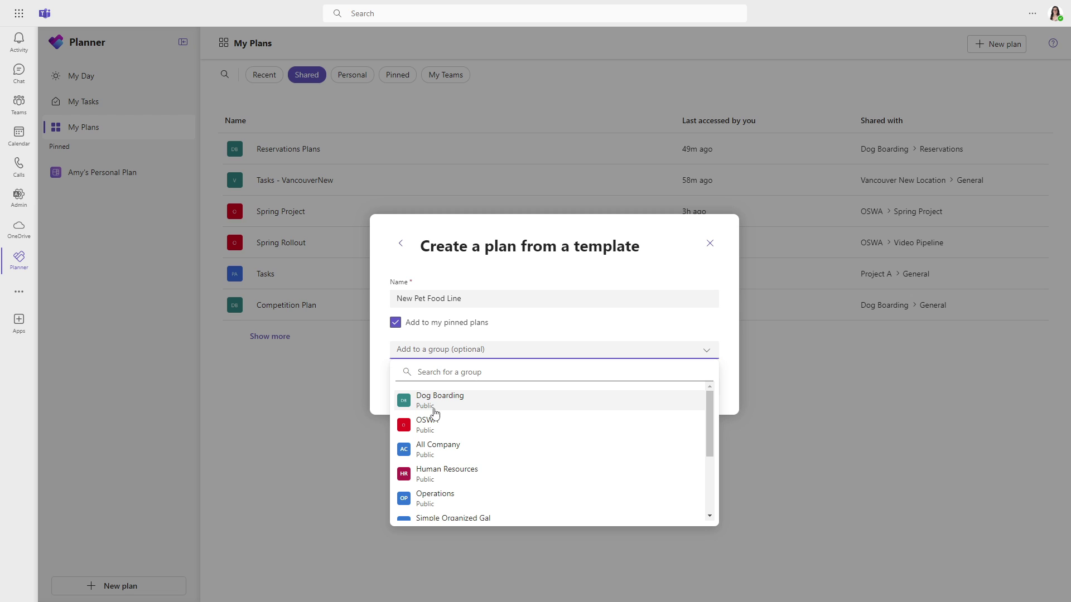
pyautogui.scroll(-2, 468, 510)
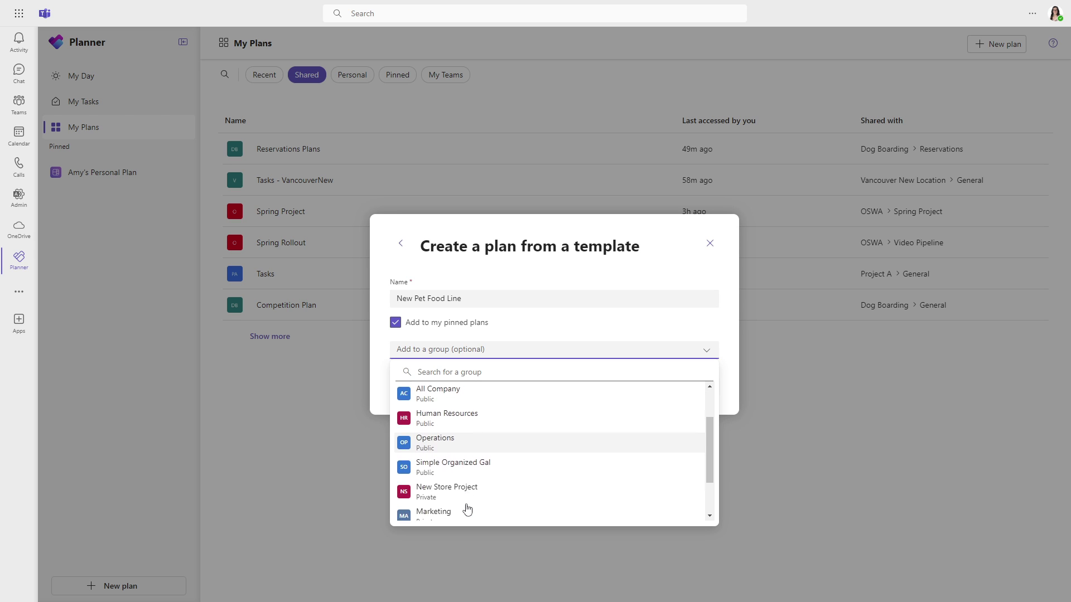
pyautogui.scroll(-2, 468, 509)
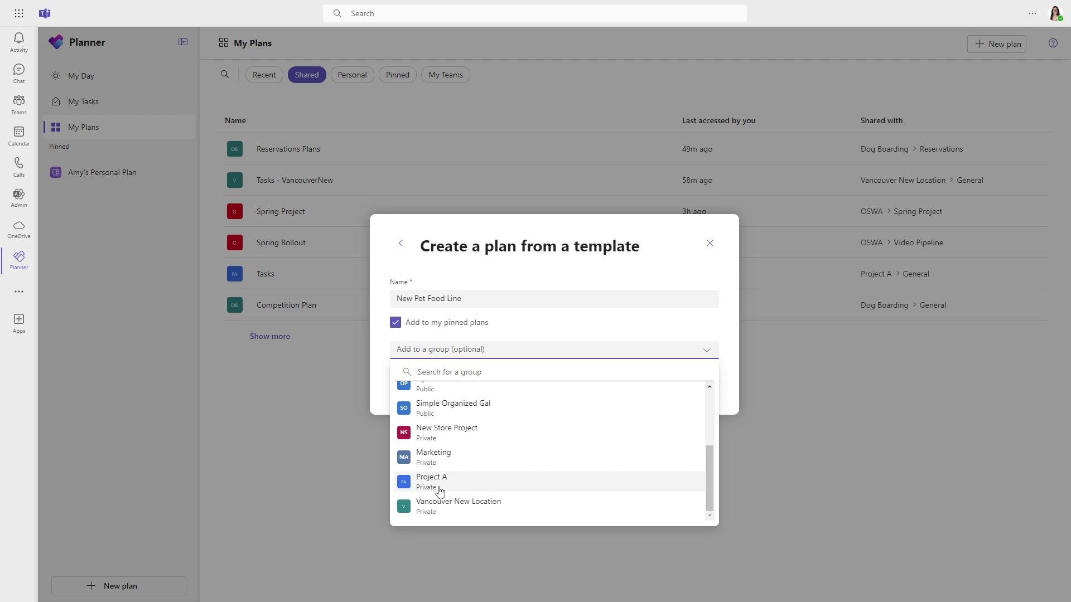
pyautogui.scroll(5, 441, 491)
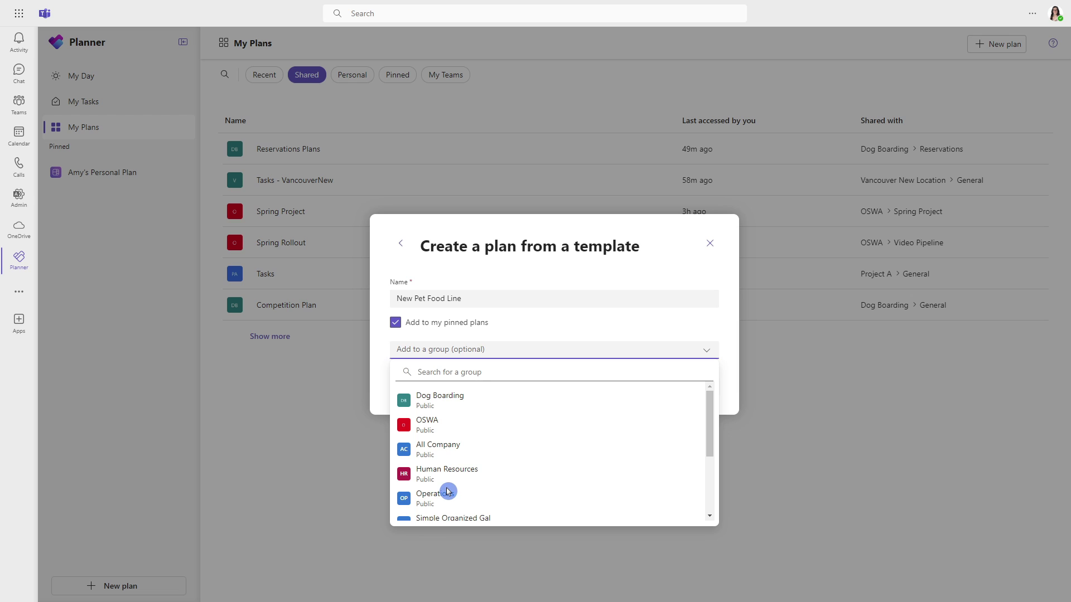
pyautogui.click(473, 501)
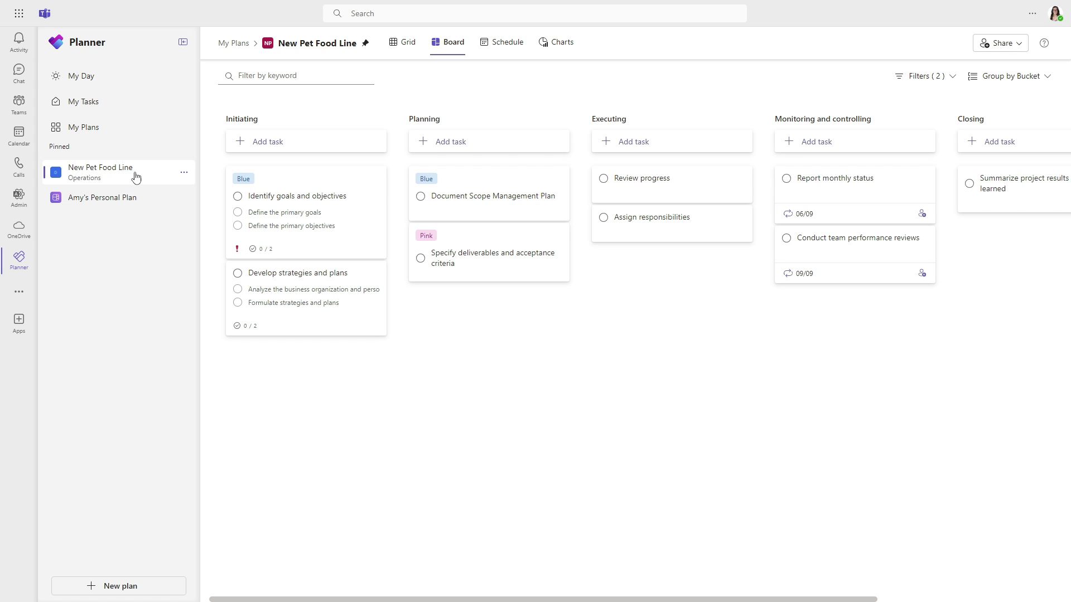
# Return to My Plans, where New Pet Food Line now tops the Shared list
pyautogui.click(133, 133)
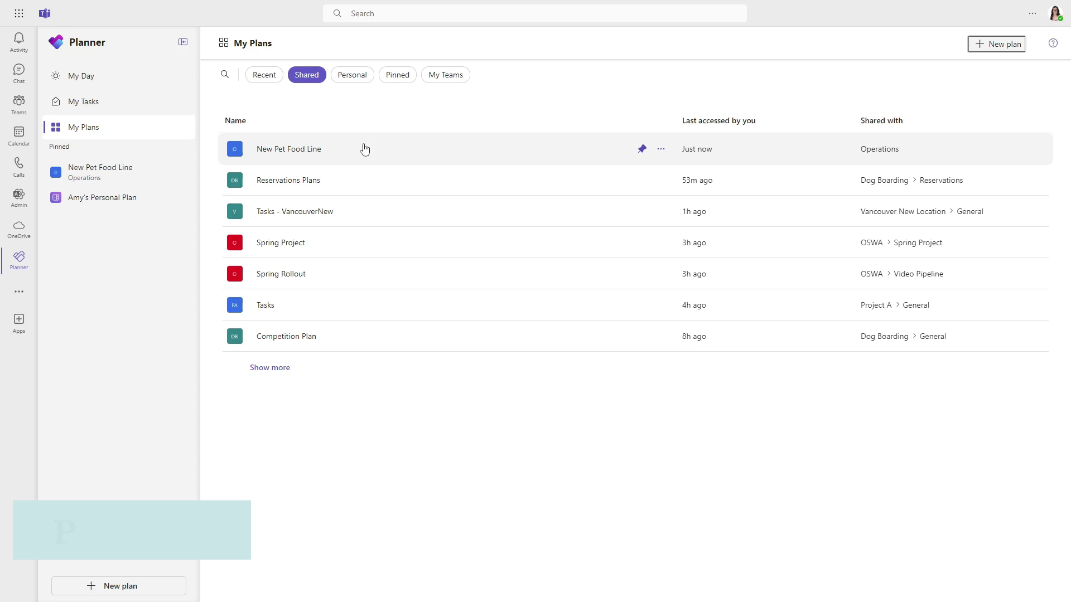
# Filter My Plans to Personal plans and start a new plan
pyautogui.click(360, 76)
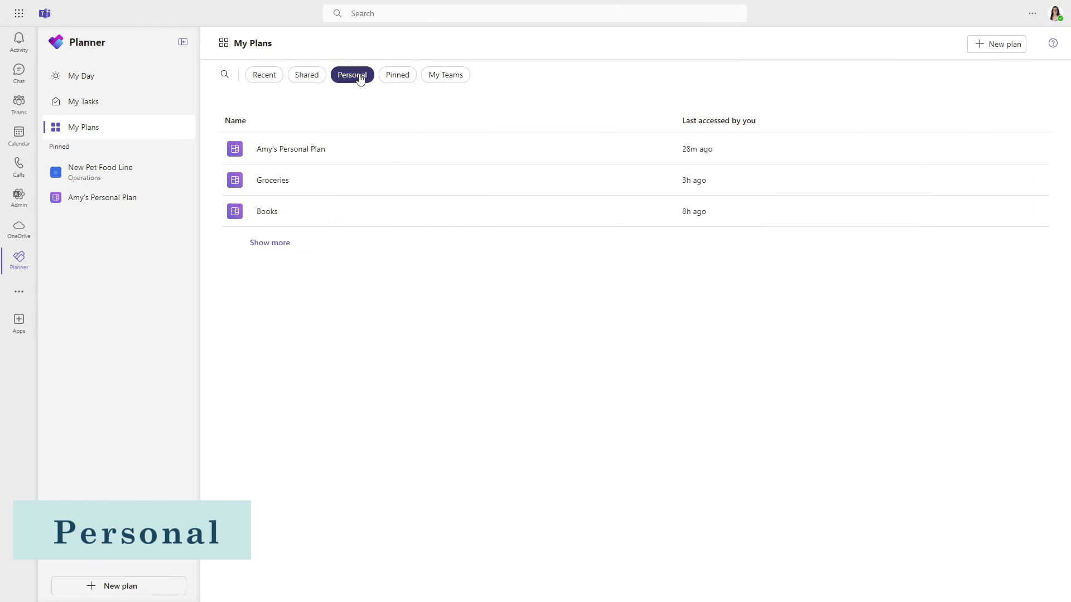
pyautogui.click(356, 89)
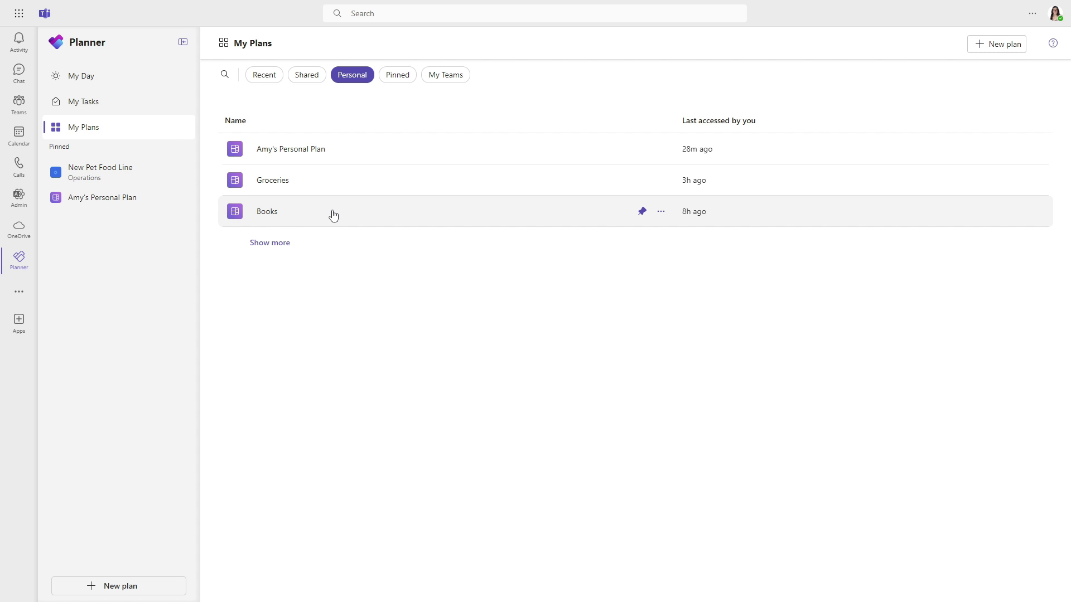
pyautogui.click(539, 252)
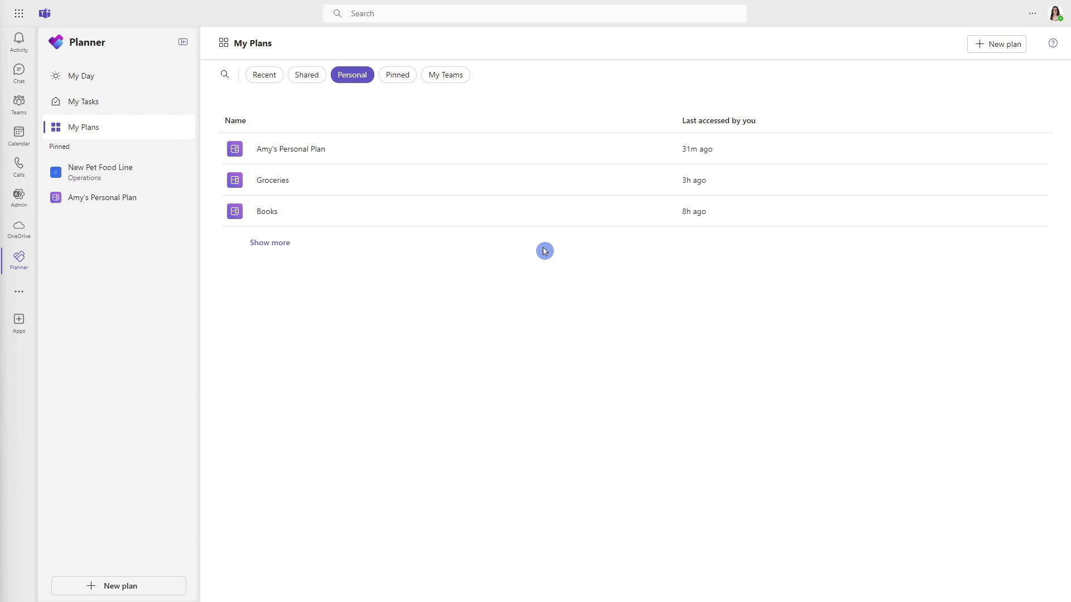
pyautogui.click(981, 54)
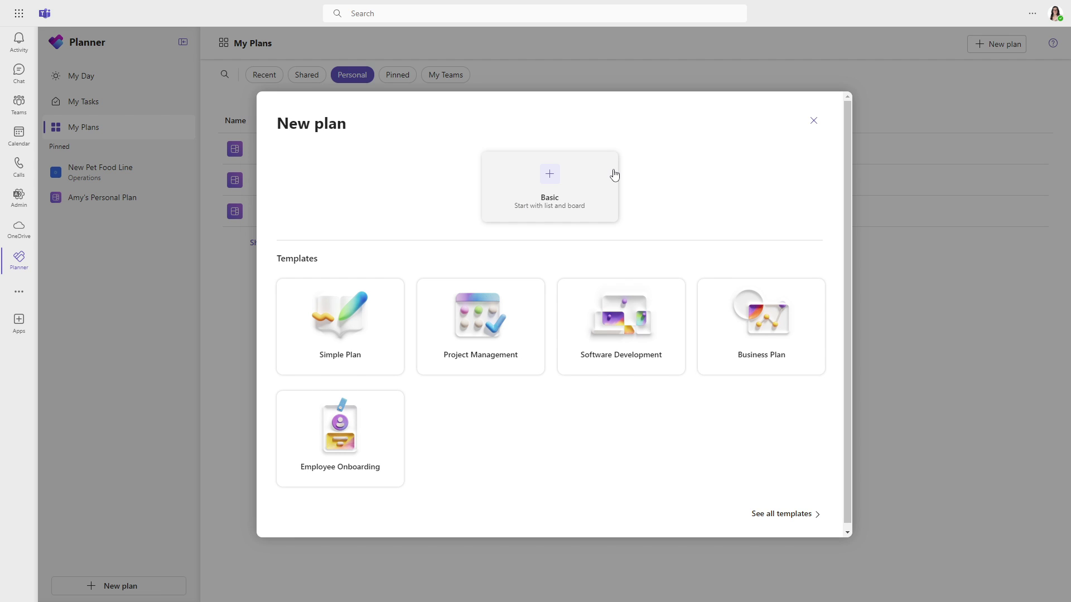
# Create a Basic plan named '✨ Thumbs up 👍 Subscribe ❤️' by pasting in the name
pyautogui.click(590, 177)
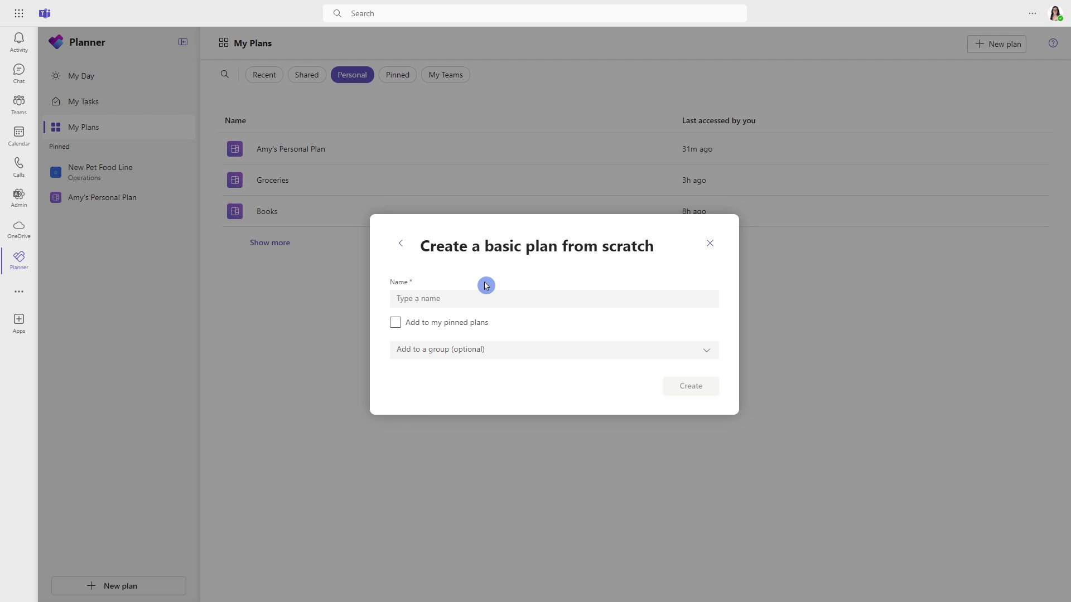
pyautogui.click(483, 298)
pyautogui.write('✨ Thumbs up 👍 Subscribe ❤')
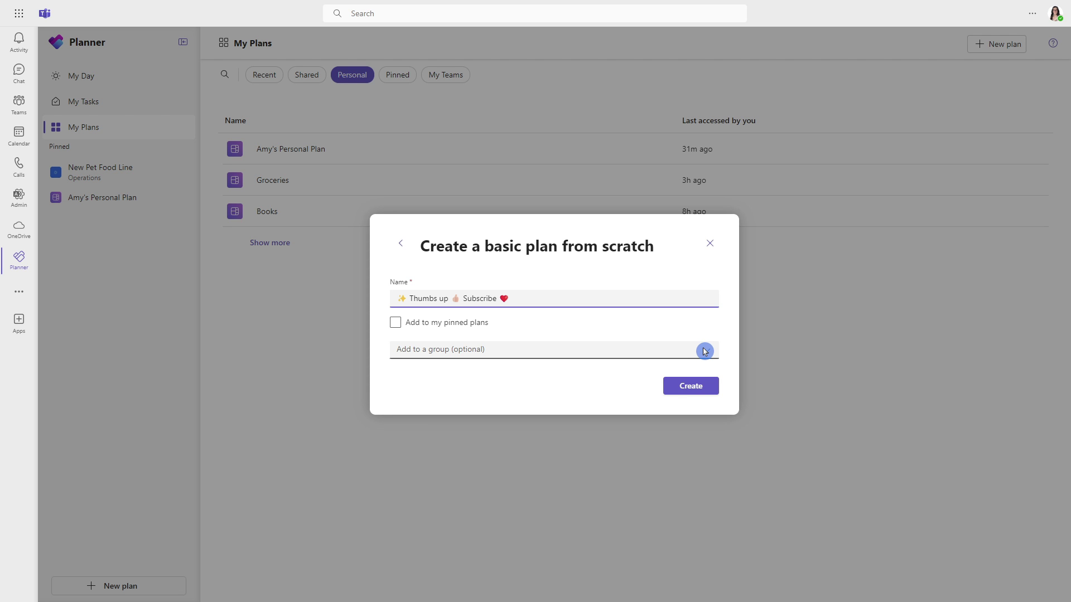
pyautogui.click(729, 353)
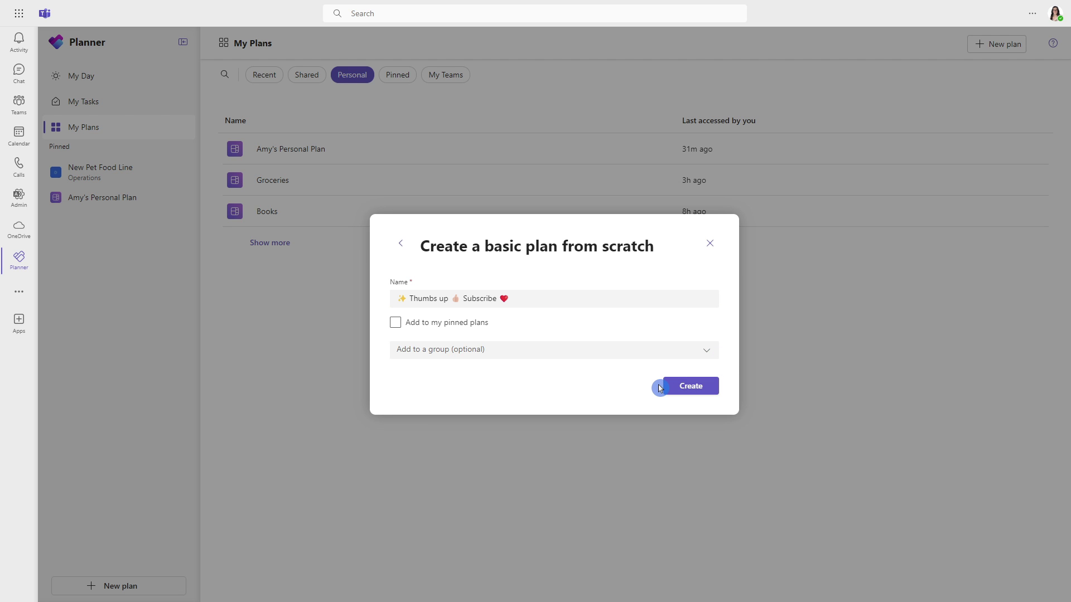
pyautogui.click(689, 391)
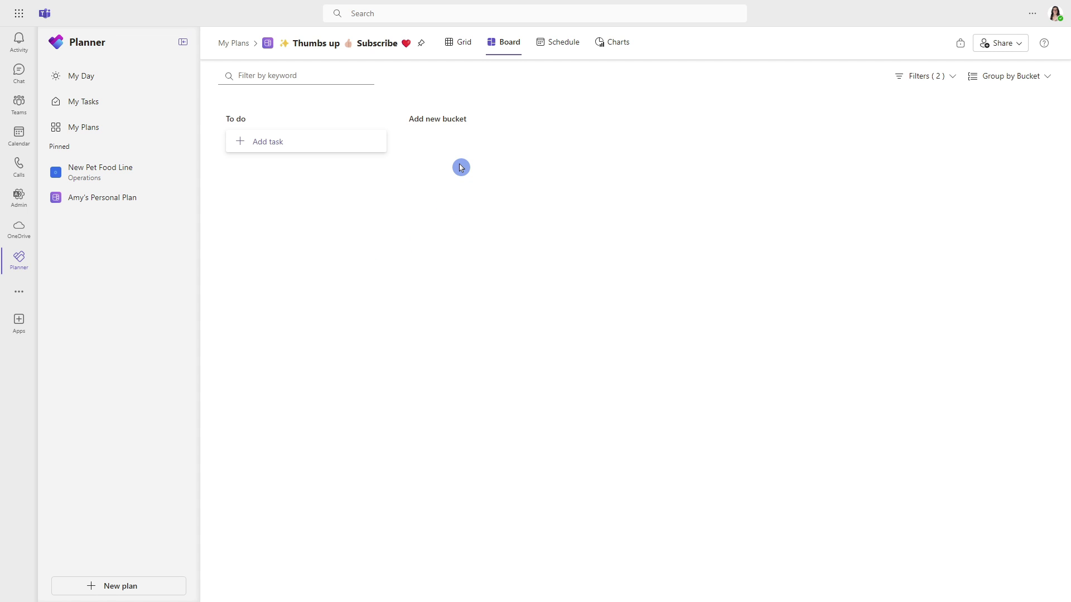
# Add a bucket named Finance beside To do
pyautogui.click(452, 119)
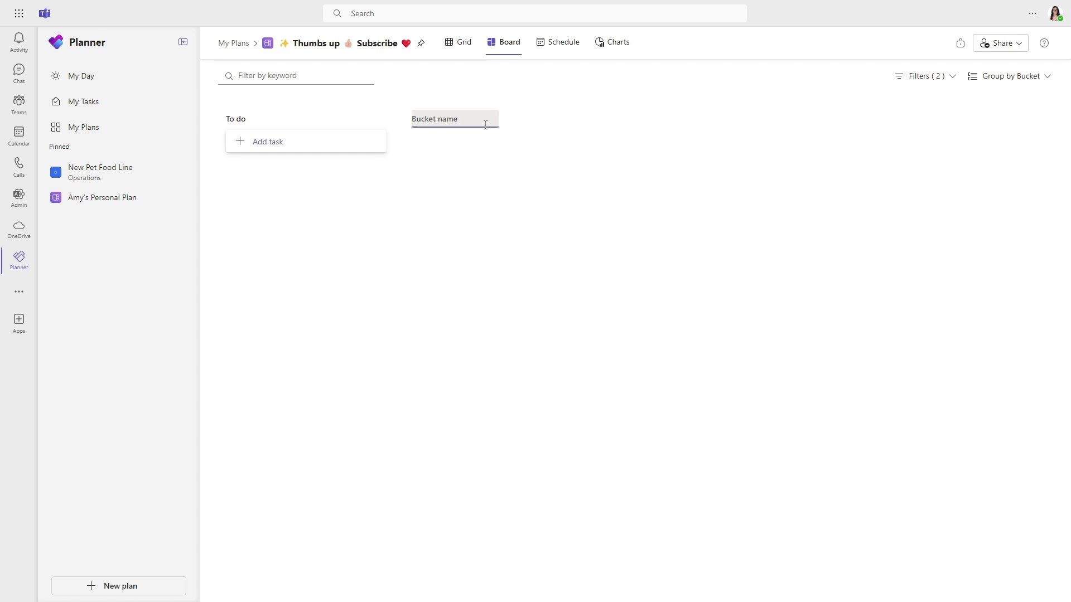
pyautogui.write('Finance')
pyautogui.press('Return')
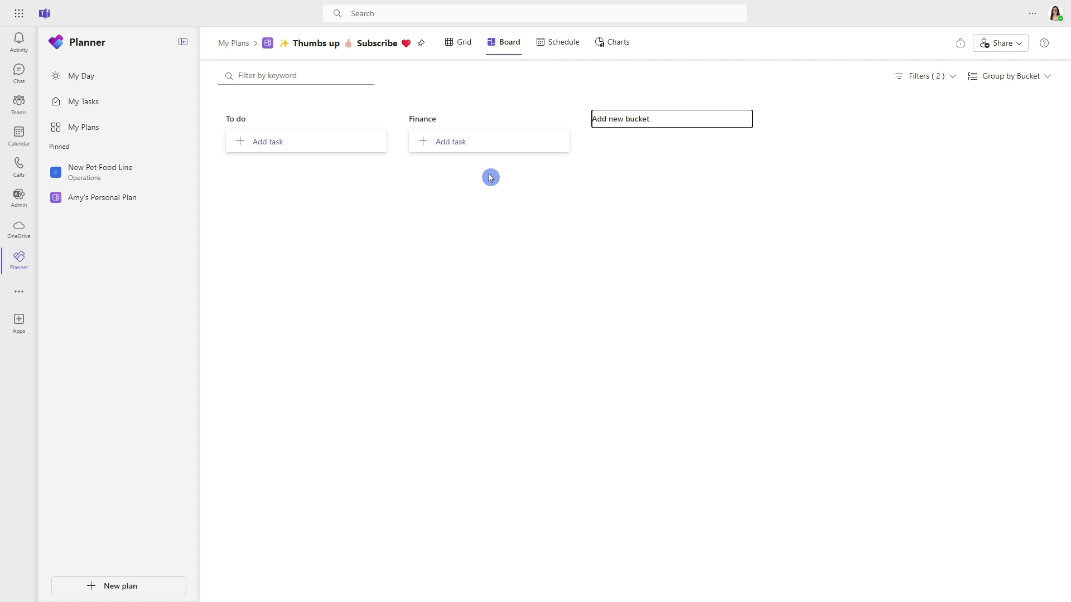
# Look through the plan in the Grid, Board, Schedule and Charts views
pyautogui.click(461, 44)
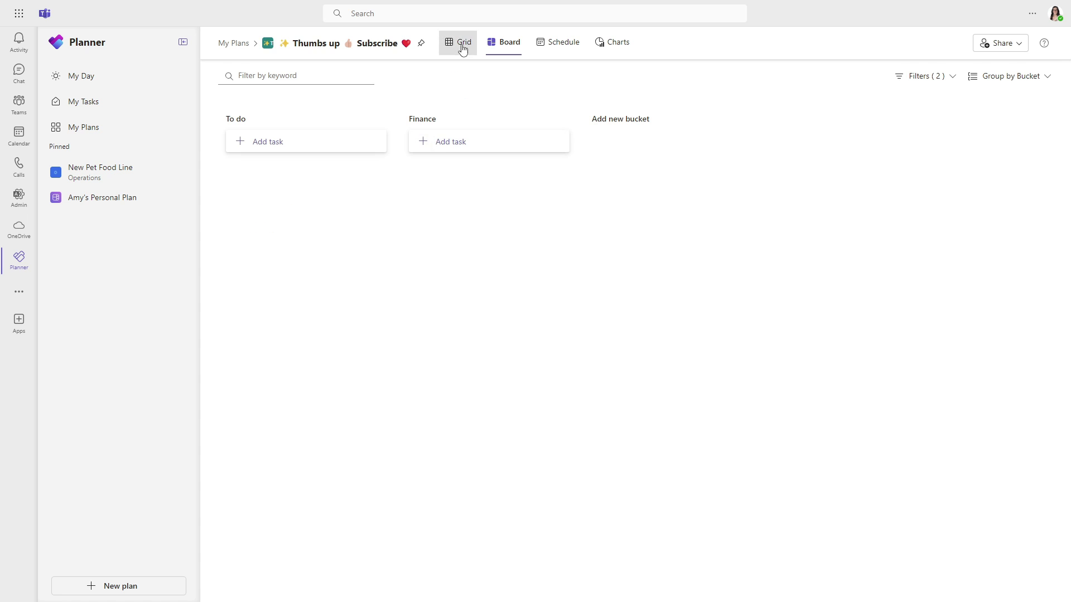
pyautogui.click(509, 47)
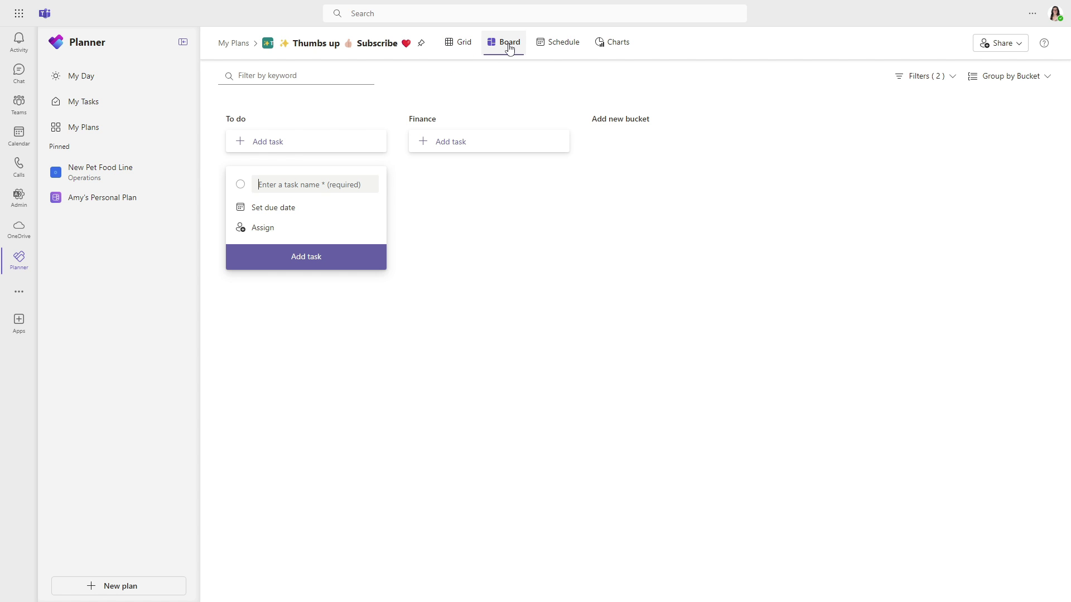
pyautogui.click(555, 44)
pyautogui.click(619, 44)
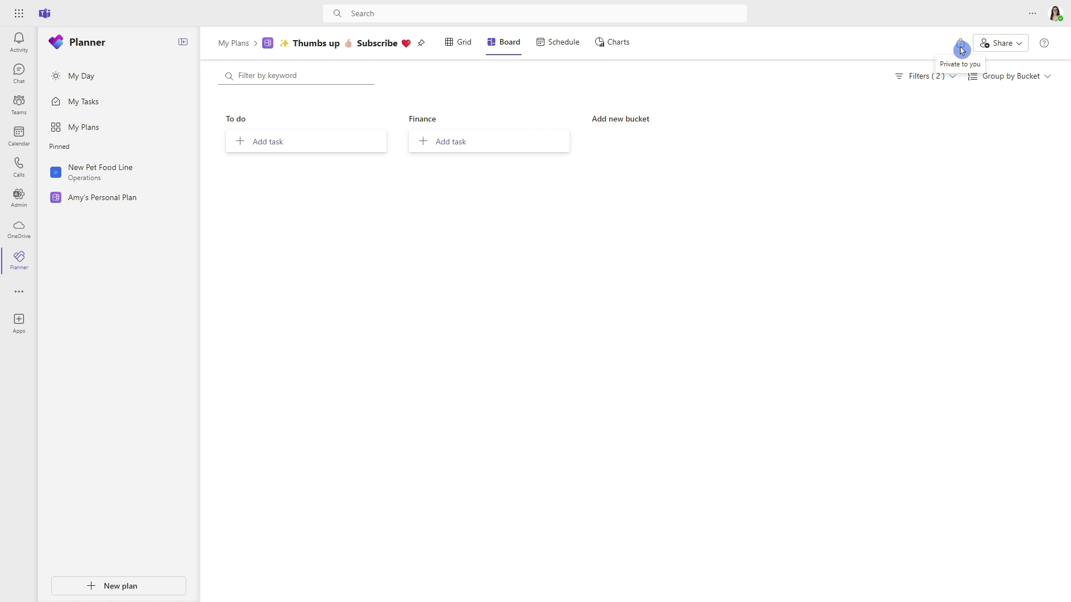
# Share the plan by adding it to the existing Human Resources group
pyautogui.click(1020, 48)
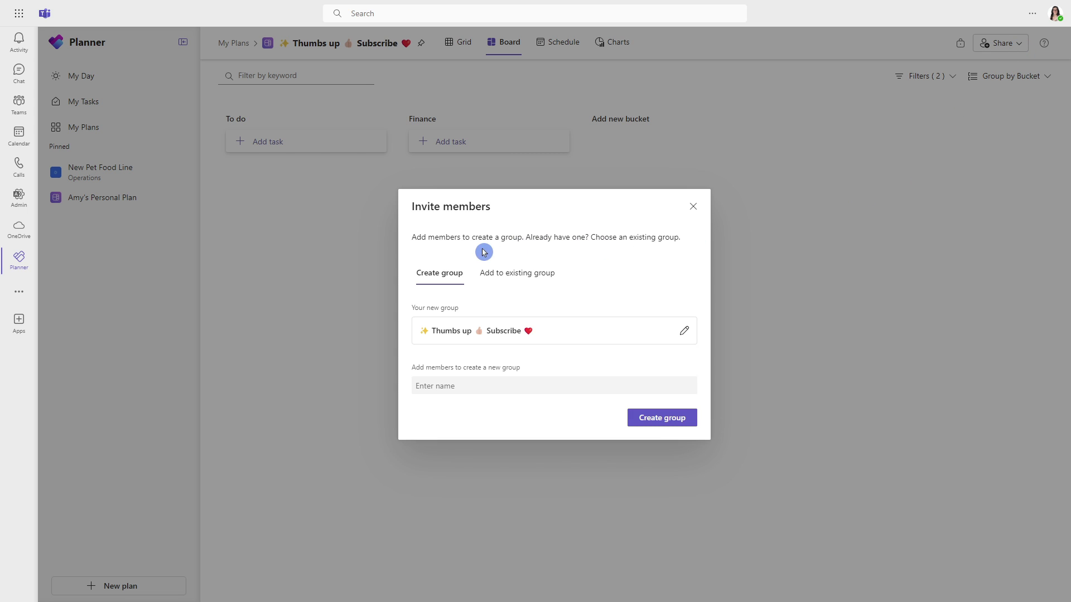
pyautogui.click(533, 272)
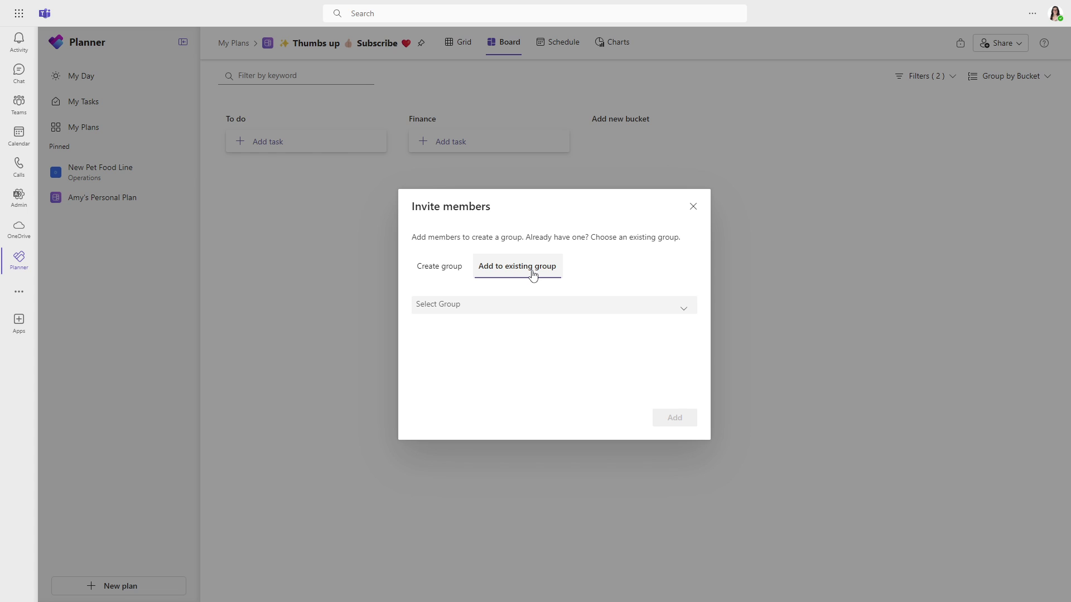
pyautogui.click(683, 312)
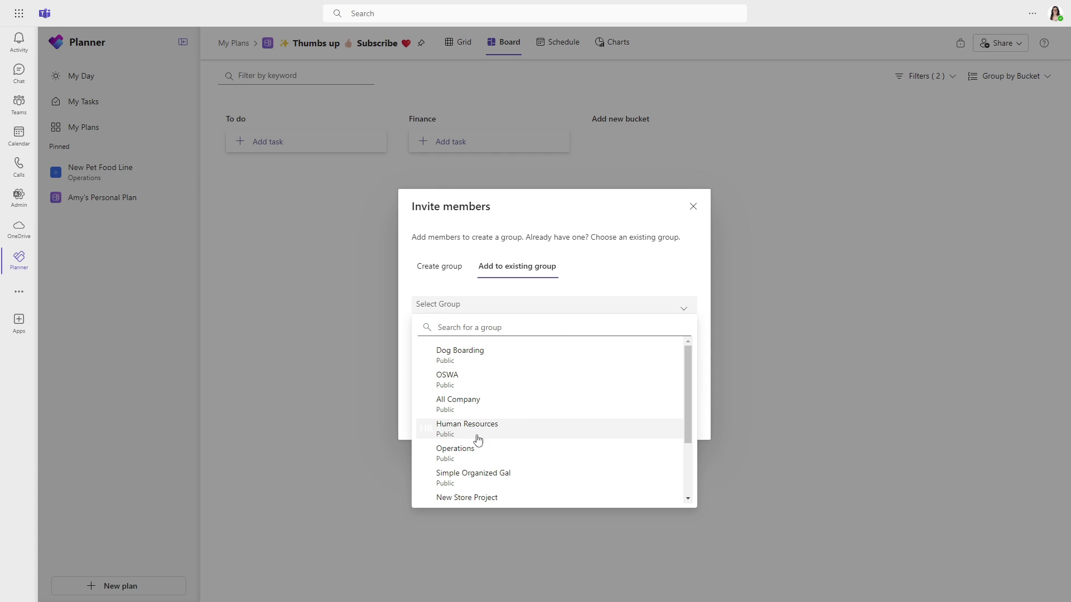
pyautogui.click(521, 427)
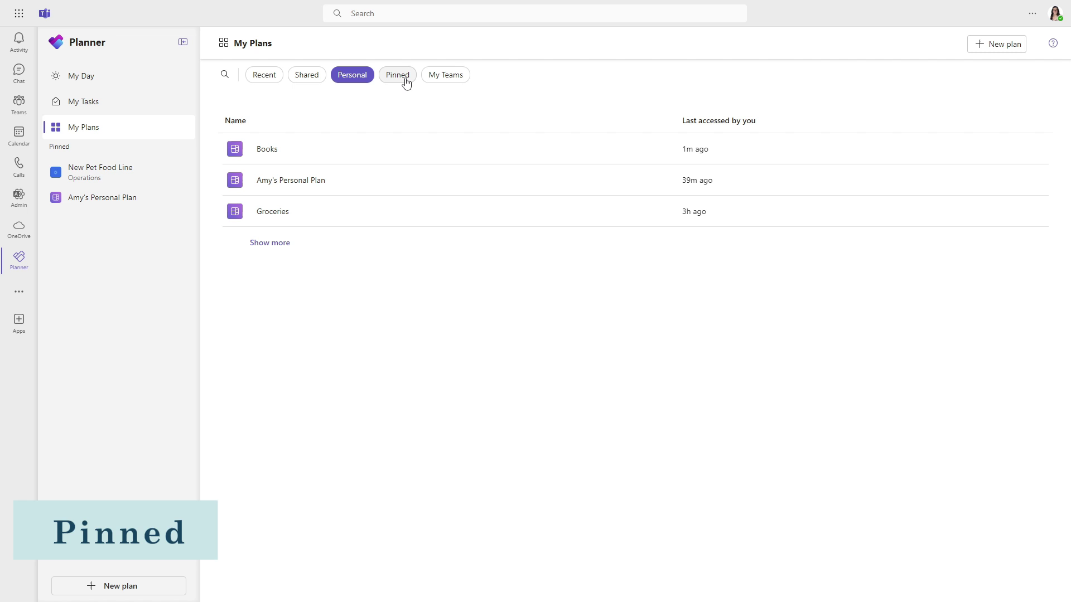
# Unpin New Pet Food Line and the other pinned personal plan from the Pinned list
pyautogui.click(406, 81)
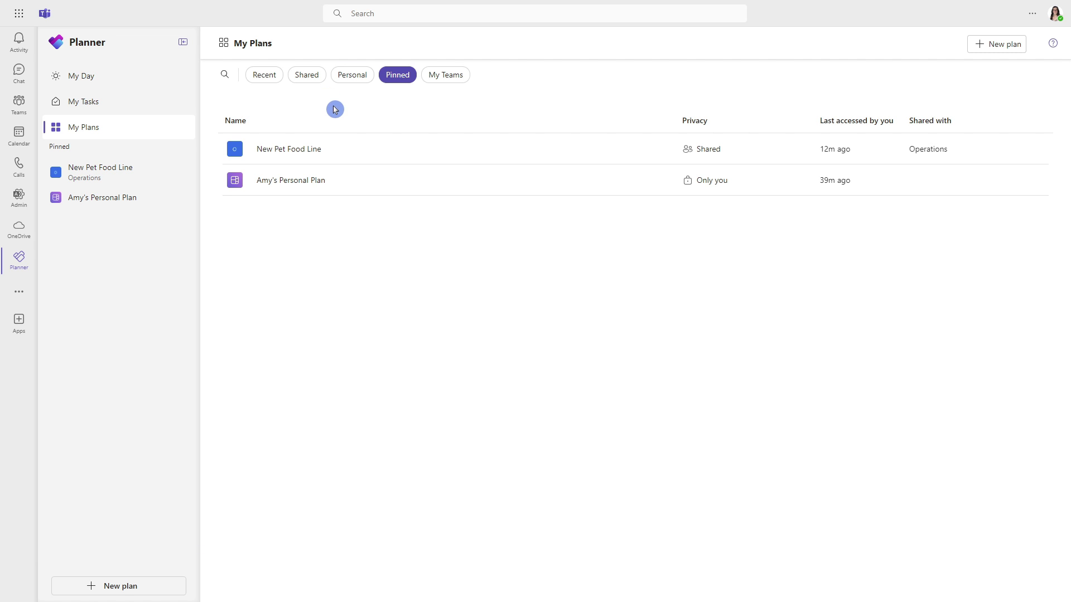
pyautogui.click(184, 172)
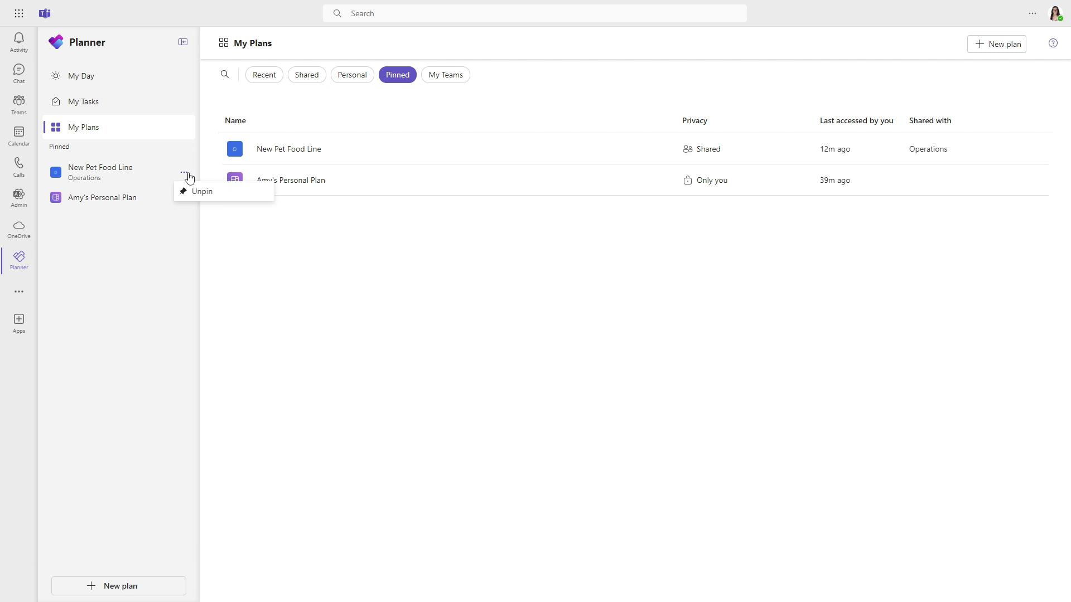
pyautogui.click(195, 198)
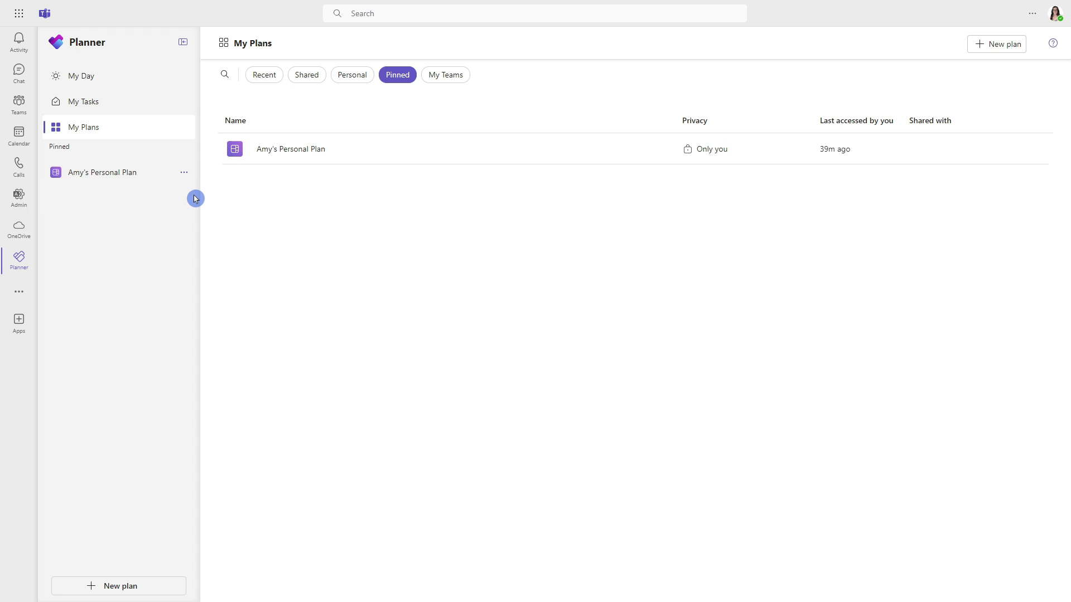
pyautogui.click(641, 149)
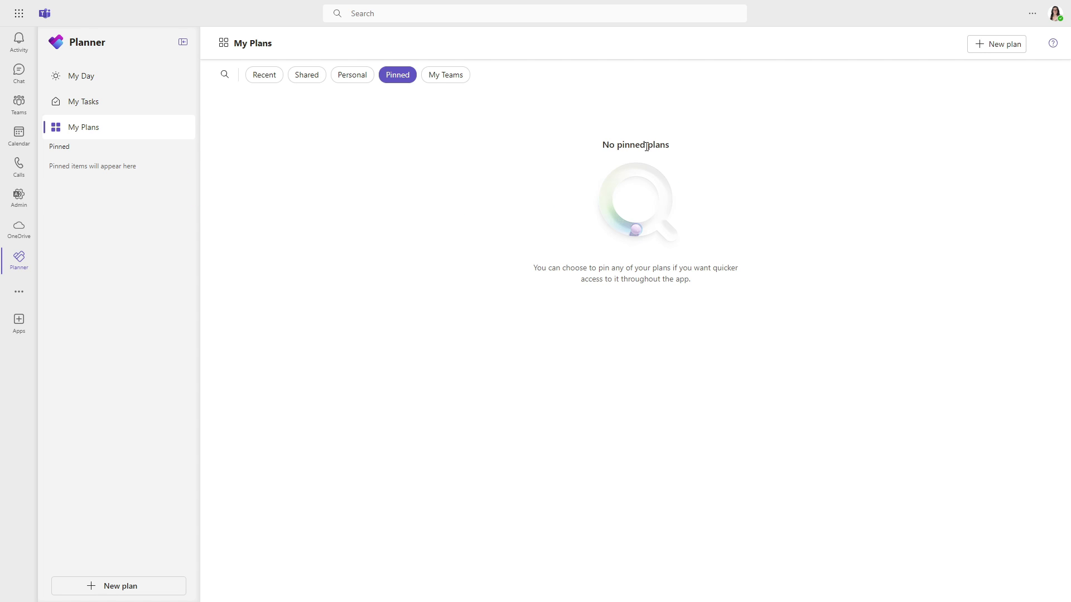
# Show My Teams and expand Dog Boarding, OSWA, Project A and Vancouver New Location
pyautogui.click(445, 75)
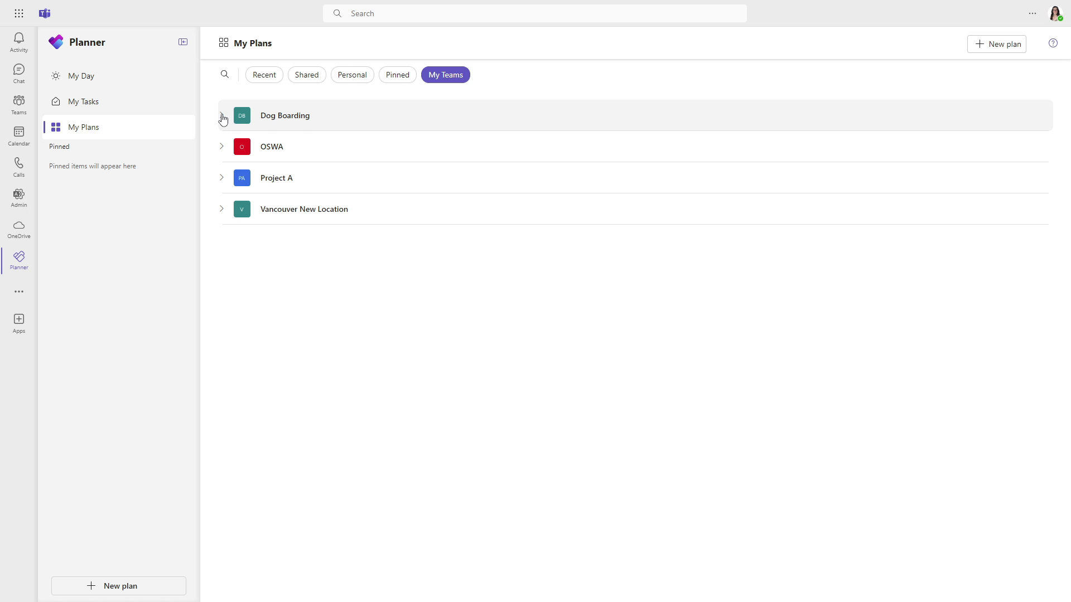
pyautogui.click(222, 117)
pyautogui.click(222, 242)
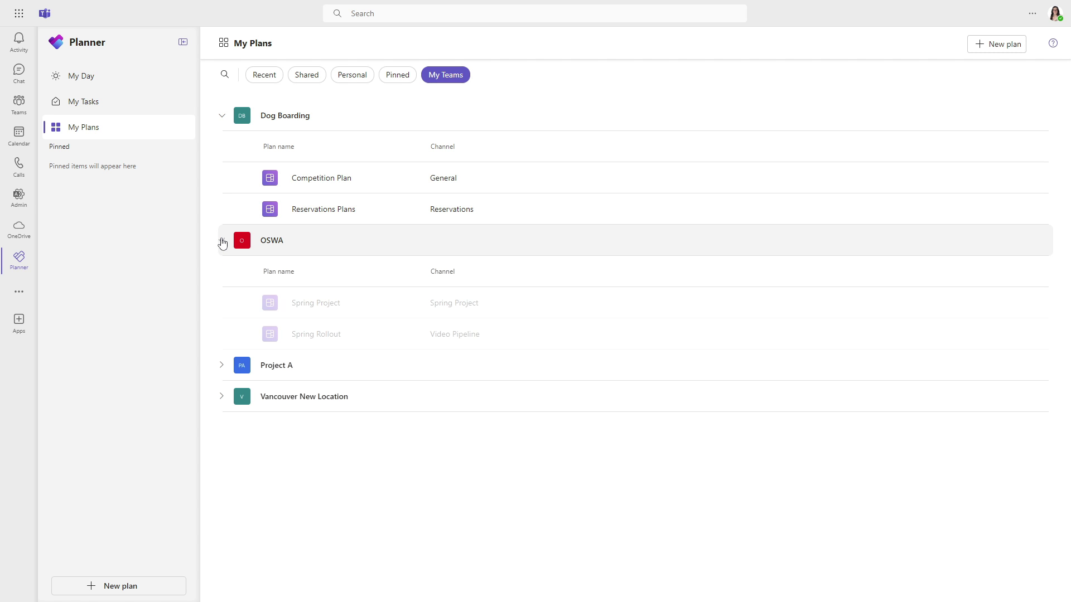
pyautogui.click(221, 366)
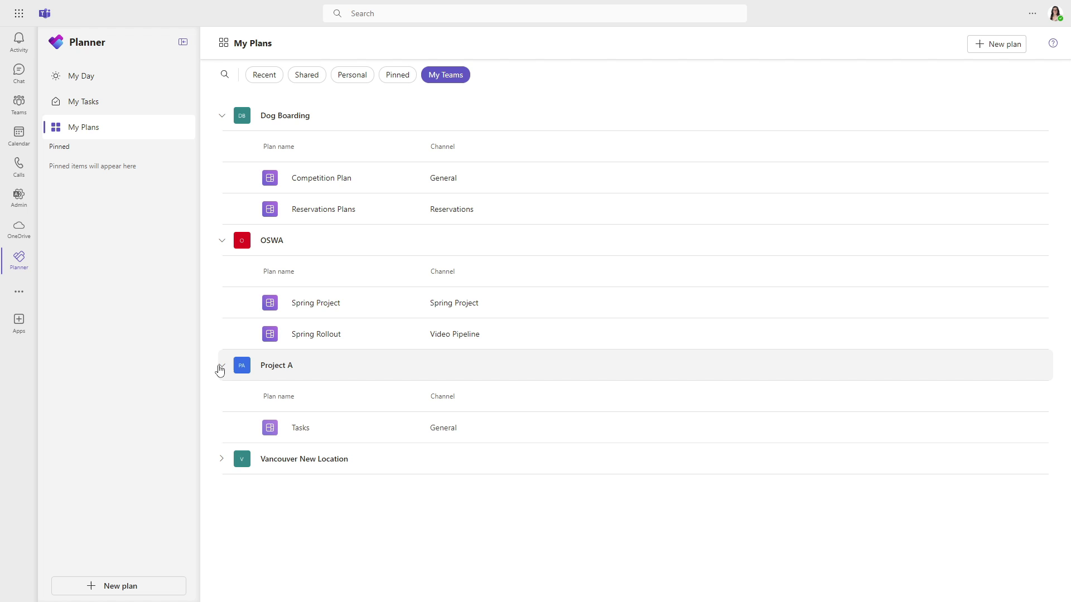
pyautogui.click(223, 460)
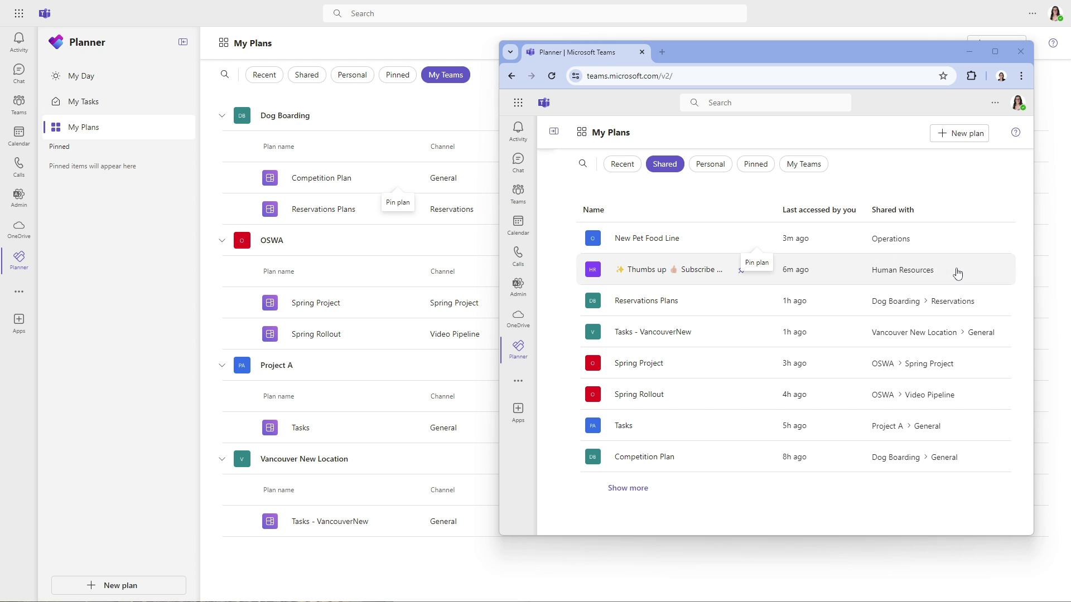
# Open the Operations team's General channel posts in Teams
pyautogui.click(397, 159)
pyautogui.click(323, 156)
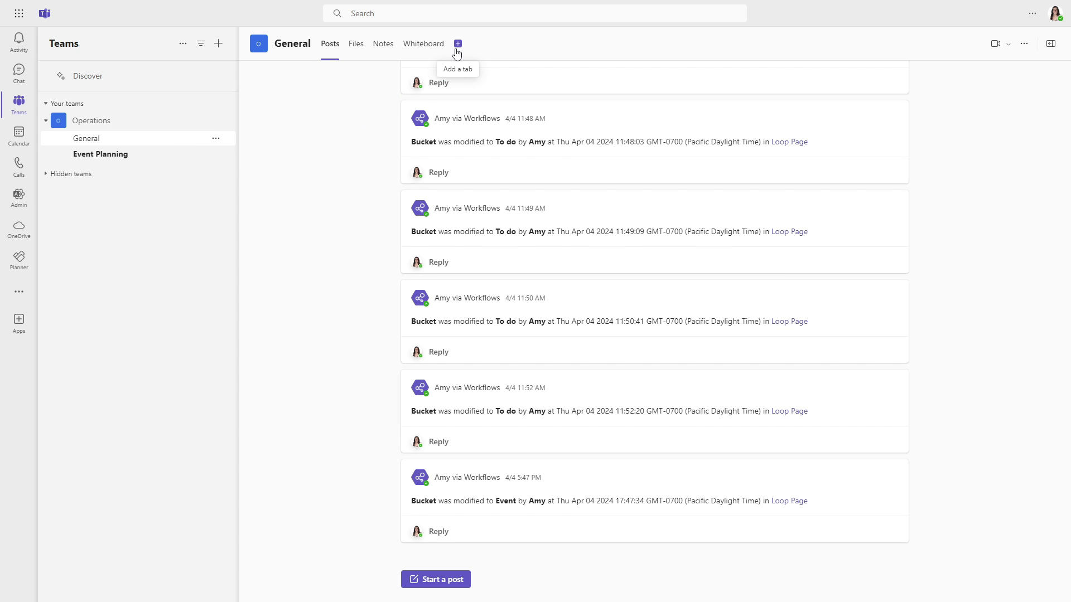
# Add a Planner tab to the Operations General channel using the team's existing New Pet Food Line plan
pyautogui.click(457, 47)
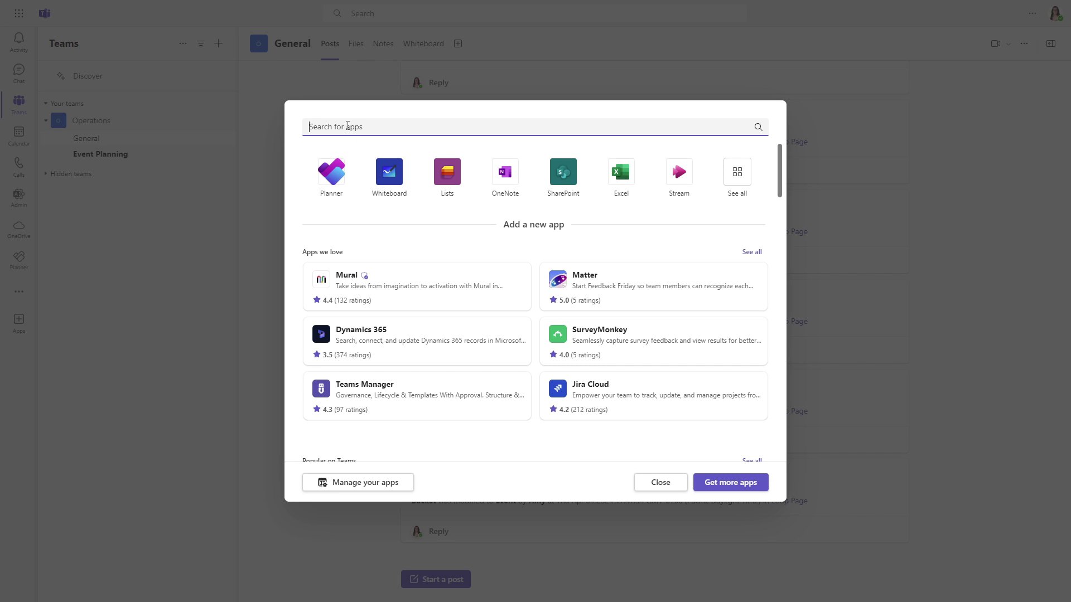
pyautogui.press('Escape')
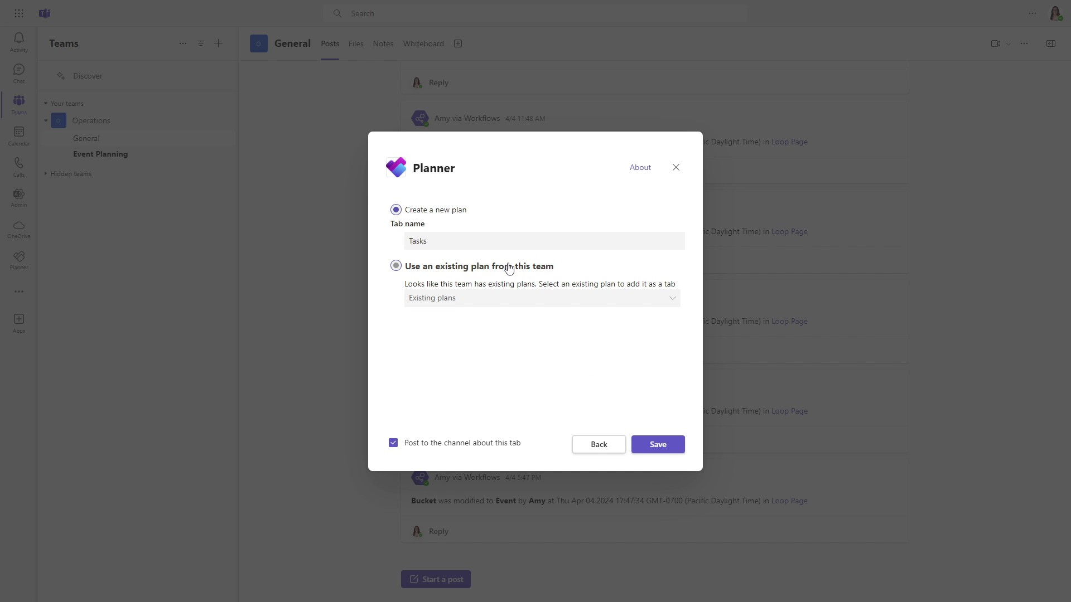
pyautogui.click(397, 267)
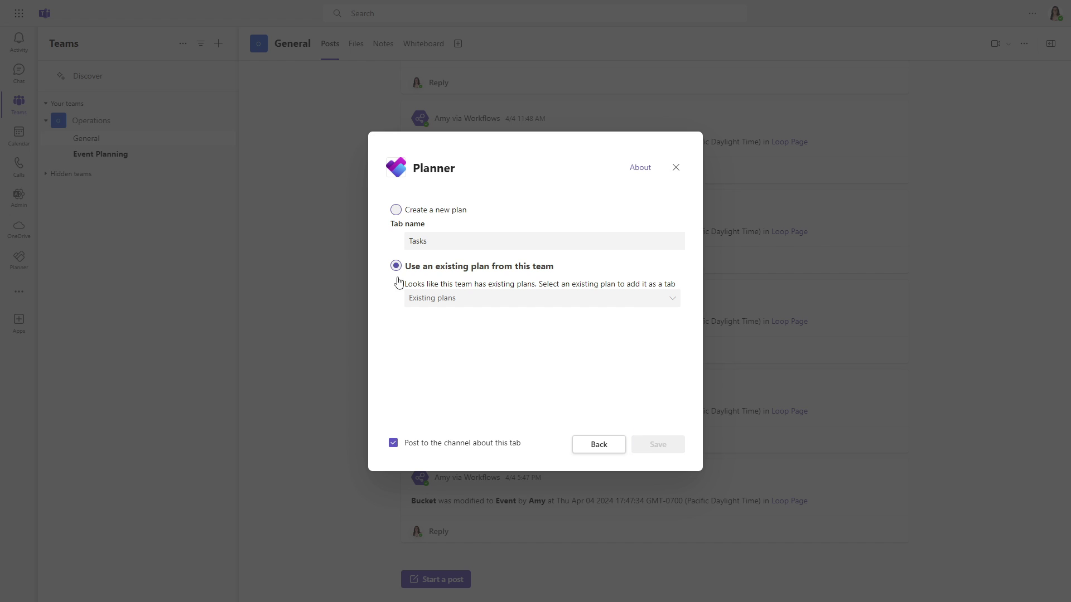
pyautogui.click(673, 302)
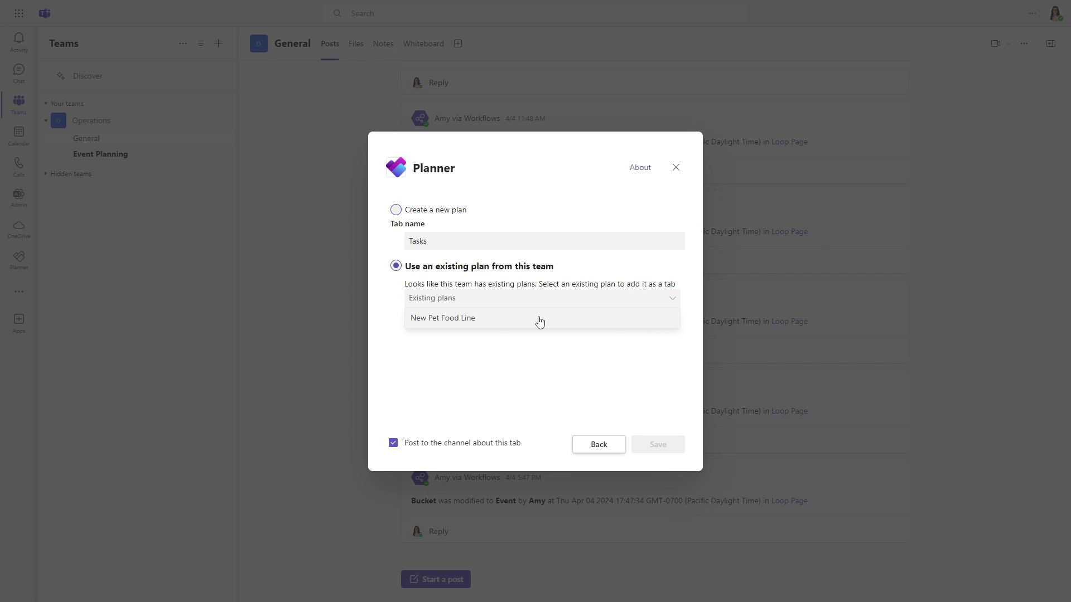
pyautogui.click(540, 319)
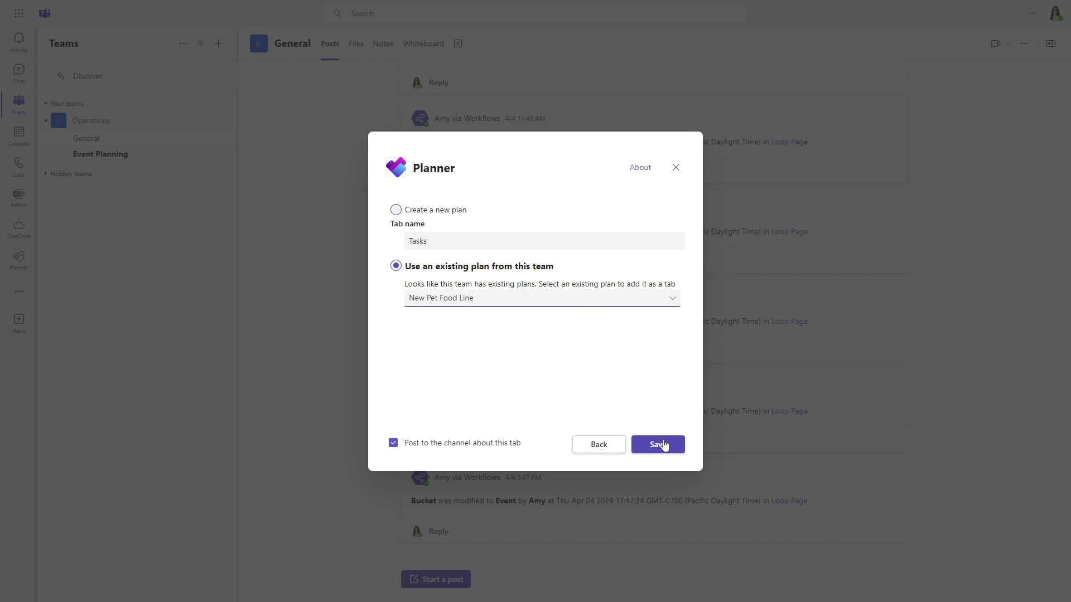
pyautogui.click(663, 445)
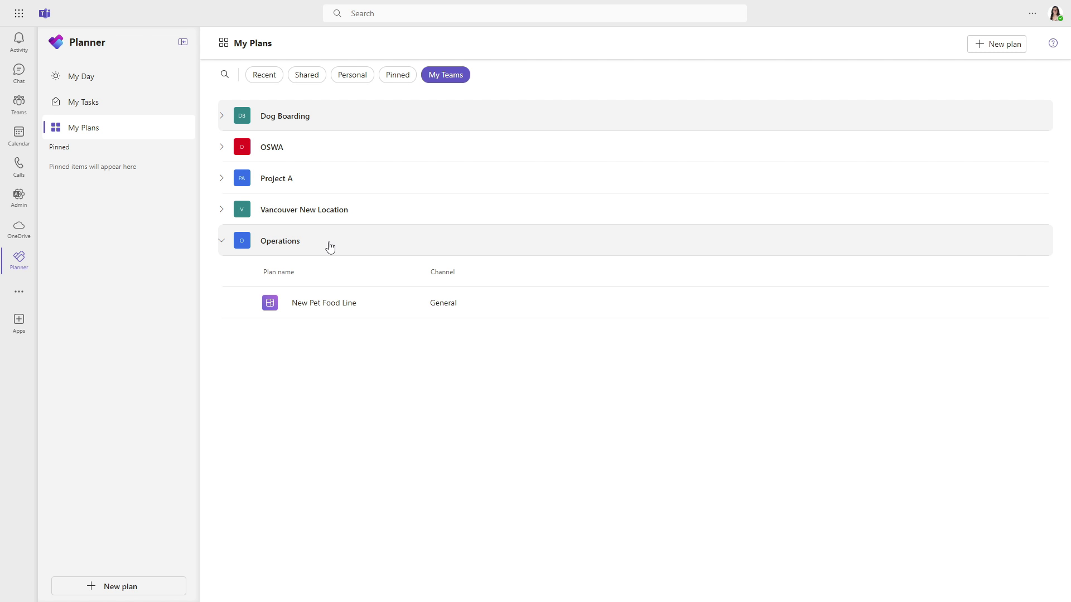
# Open New Pet Food Line and view the plan name on its General settings page
pyautogui.click(313, 306)
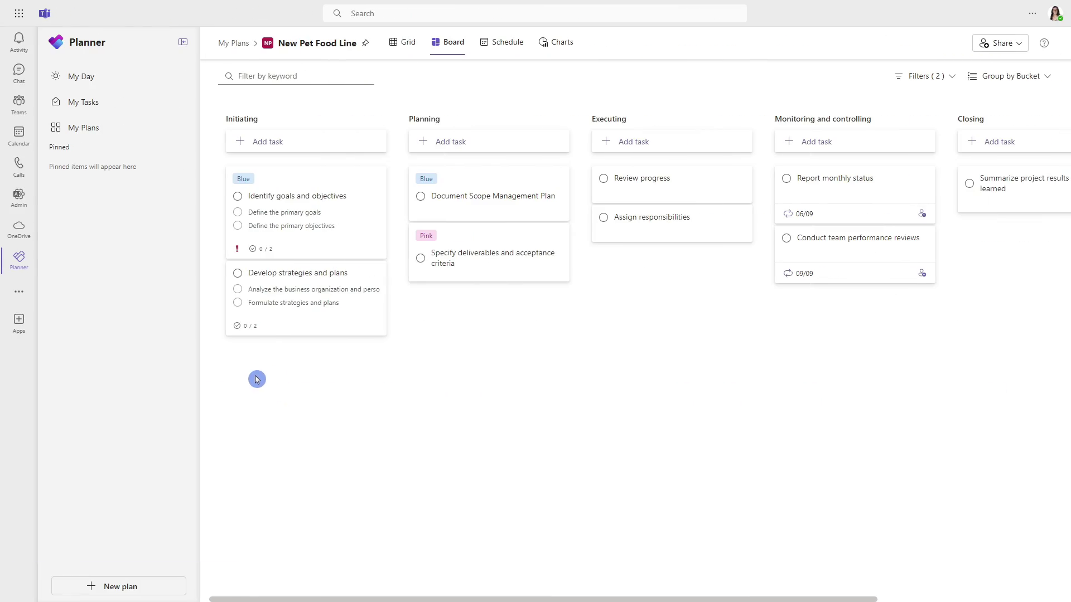
pyautogui.click(330, 46)
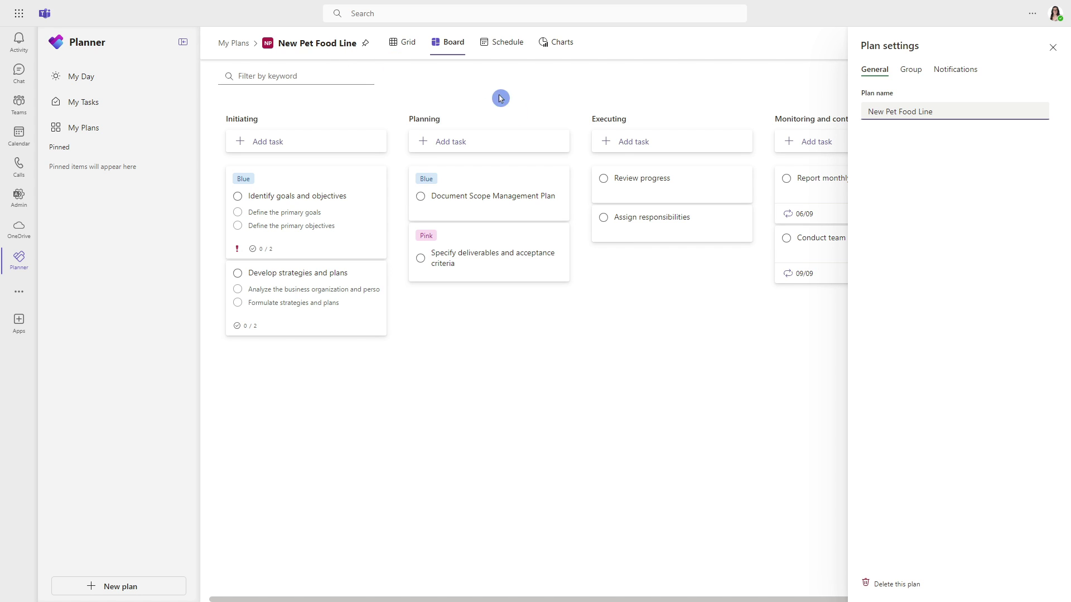
pyautogui.moveTo(935, 111); pyautogui.dragTo(857, 111)
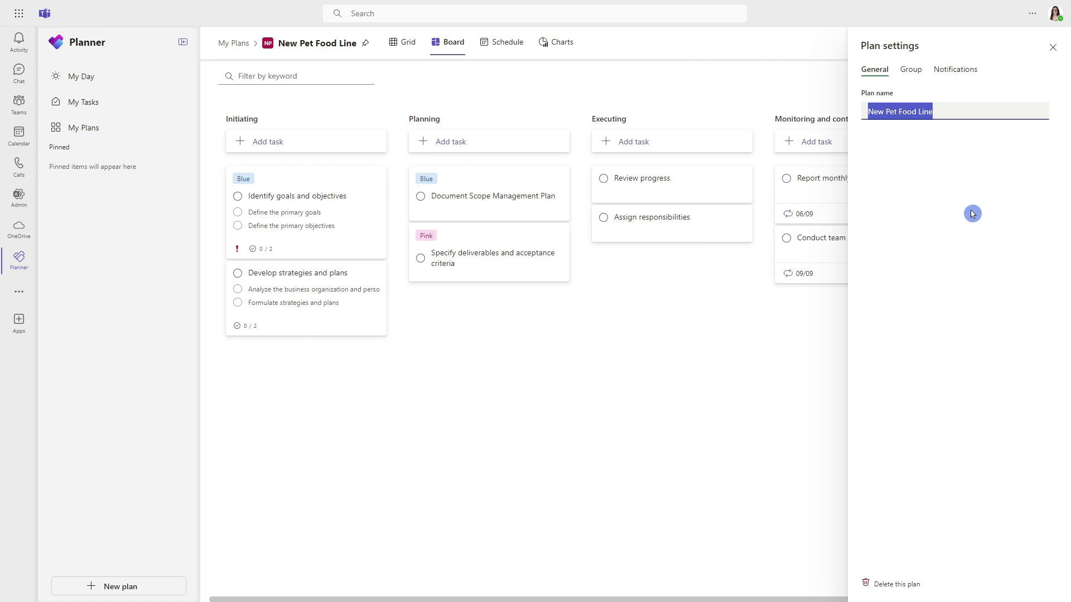
# Review the Operations group name, description and notification settings, then switch to Planner on the web
pyautogui.click(920, 74)
pyautogui.click(920, 105)
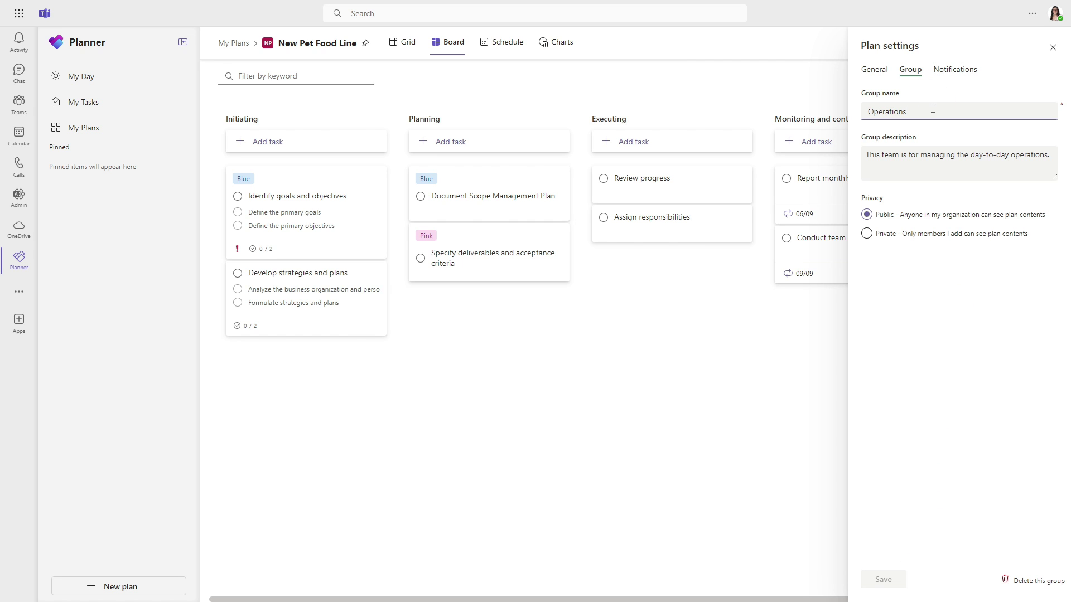
pyautogui.doubleClick(930, 109)
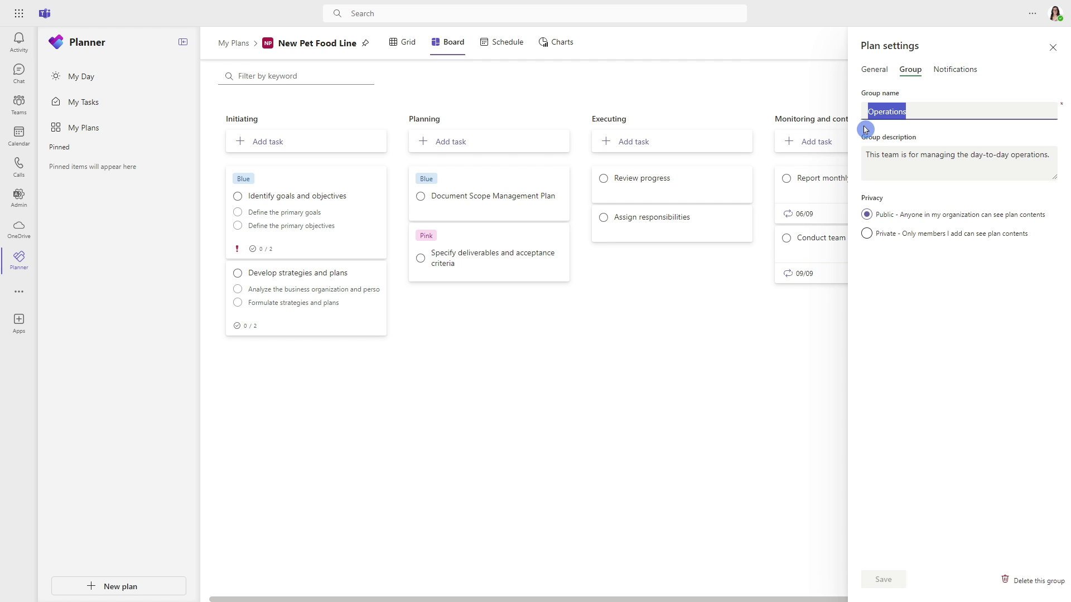
pyautogui.click(865, 135)
pyautogui.click(964, 71)
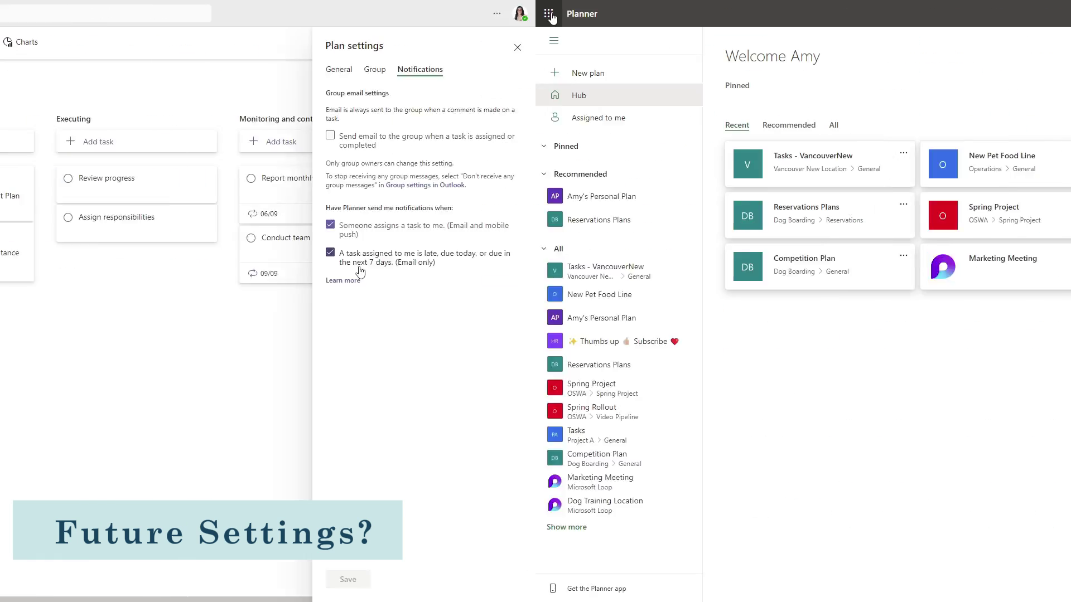
pyautogui.click(13, 14)
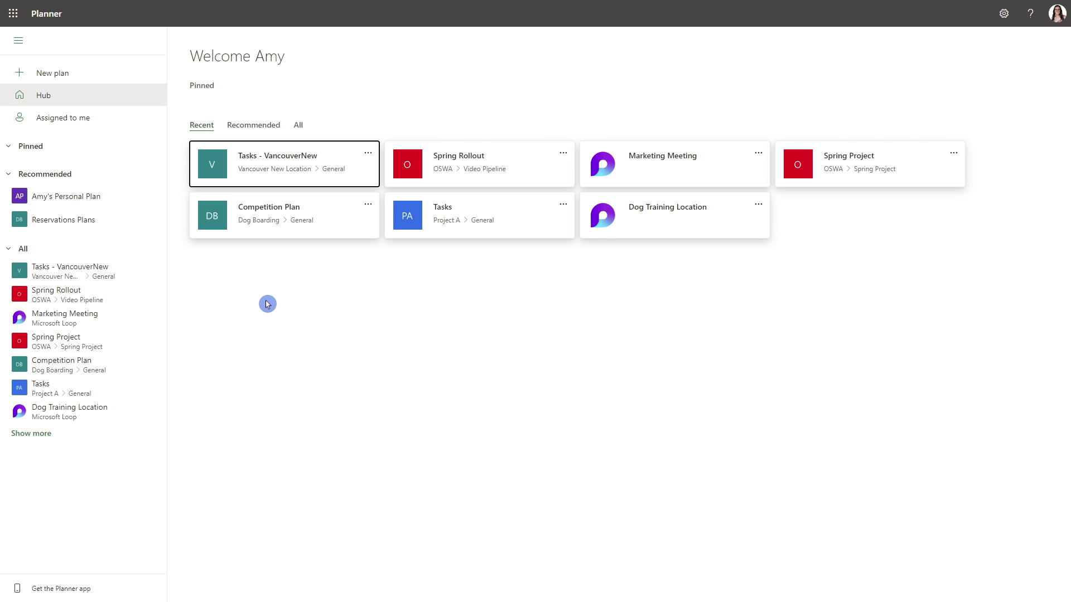
# Open the Tasks - VancouverNew board from the Hub and show its more-options menu
pyautogui.click(305, 163)
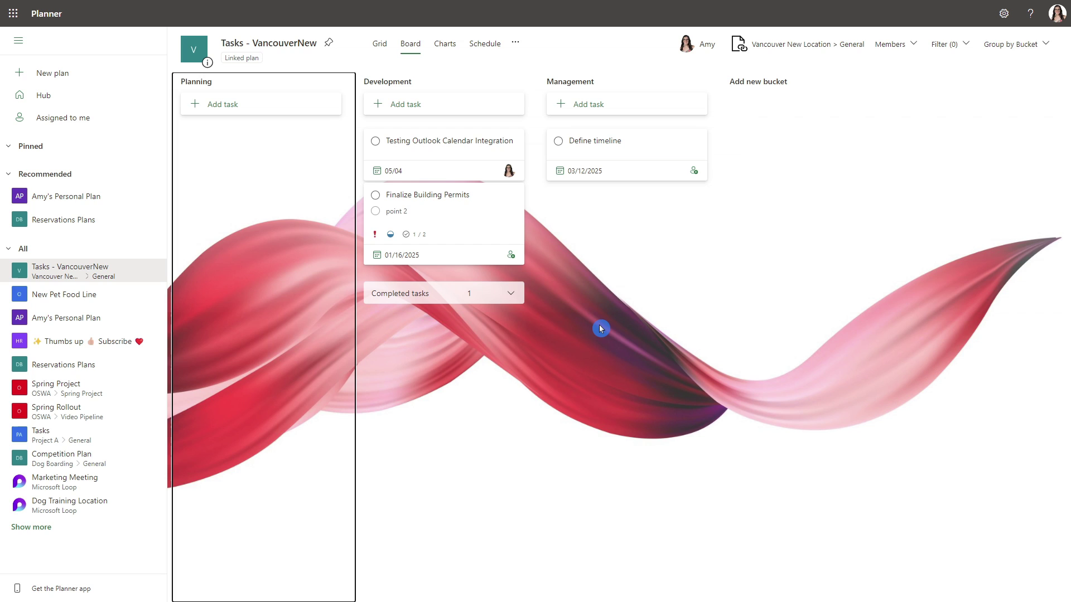
pyautogui.click(515, 43)
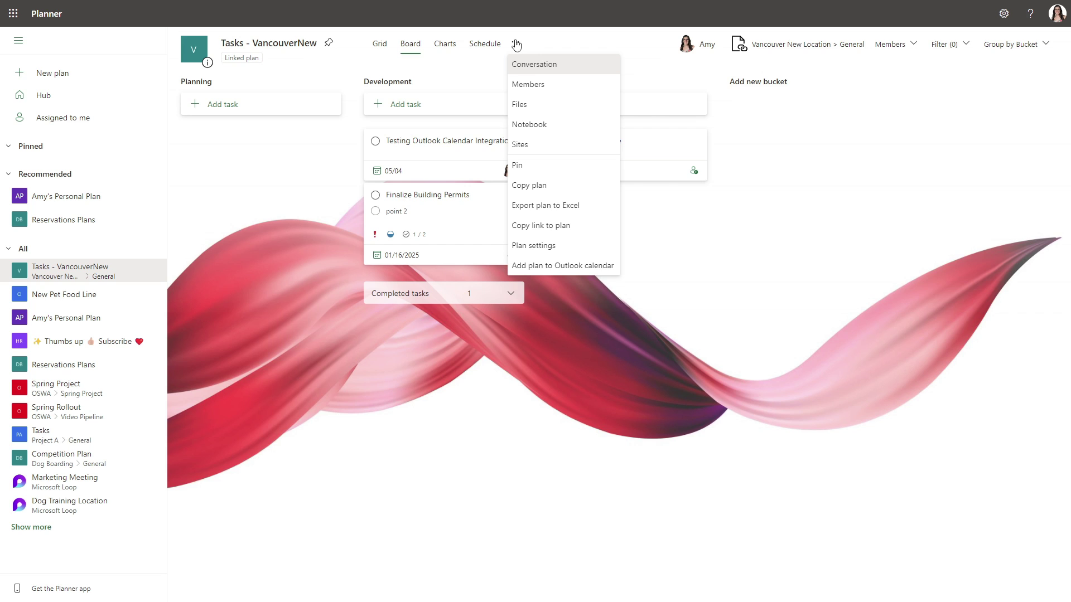
# Export Tasks - VancouverNew to Excel and review the four-task table in A1:N5
pyautogui.click(598, 209)
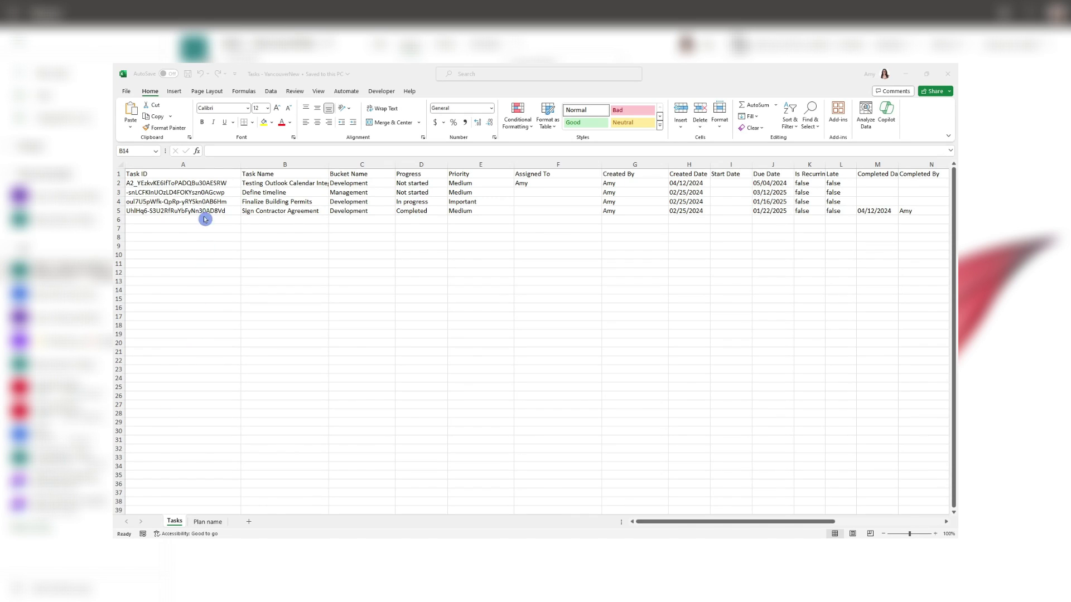
pyautogui.click(218, 174)
pyautogui.moveTo(219, 174)
pyautogui.mouseDown()
pyautogui.moveTo(303, 211)
pyautogui.moveTo(911, 209)
pyautogui.mouseUp()
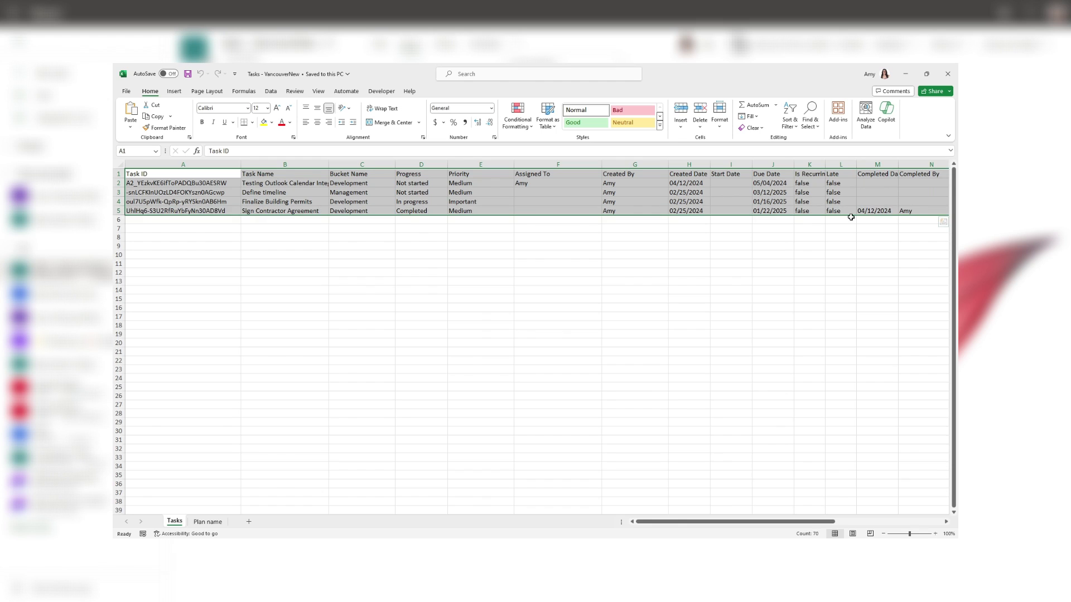
pyautogui.click(188, 123)
pyautogui.click(184, 273)
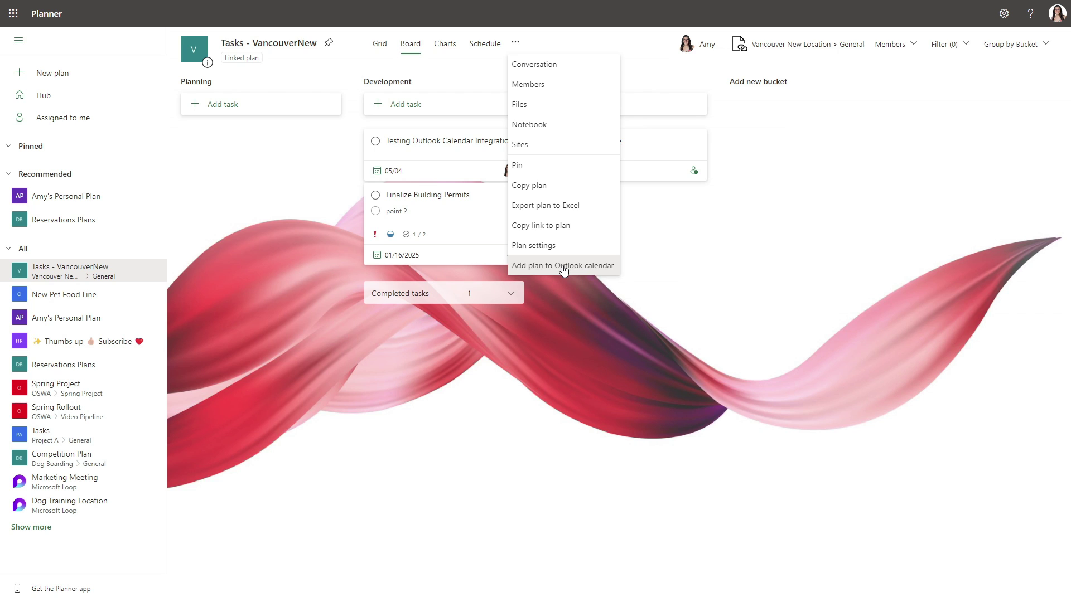
# Import the plan as an Outlook calendar under My calendars with a star charm
pyautogui.click(563, 267)
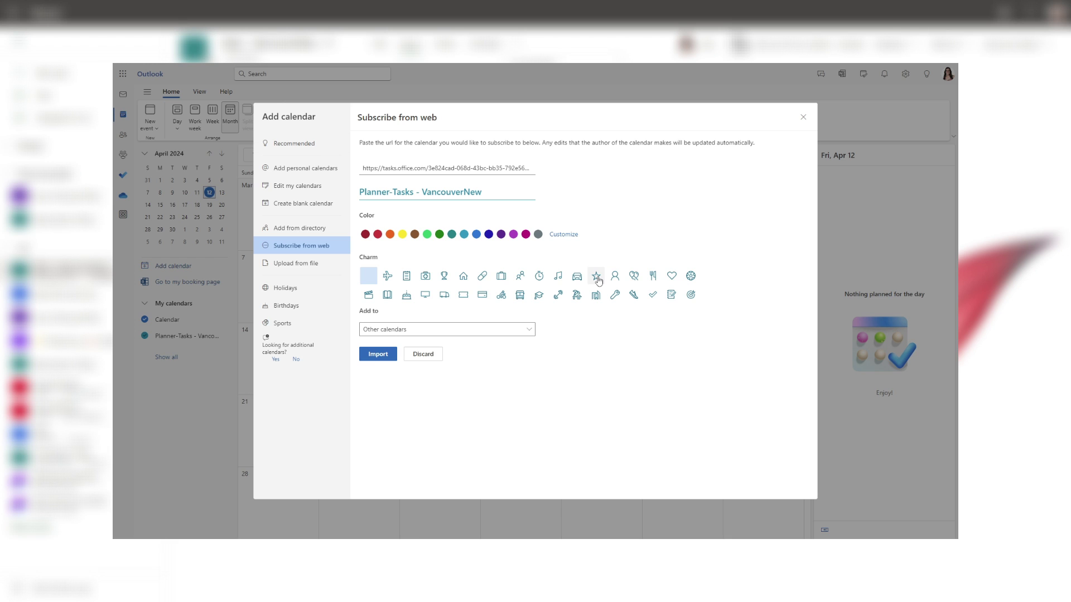
pyautogui.click(595, 275)
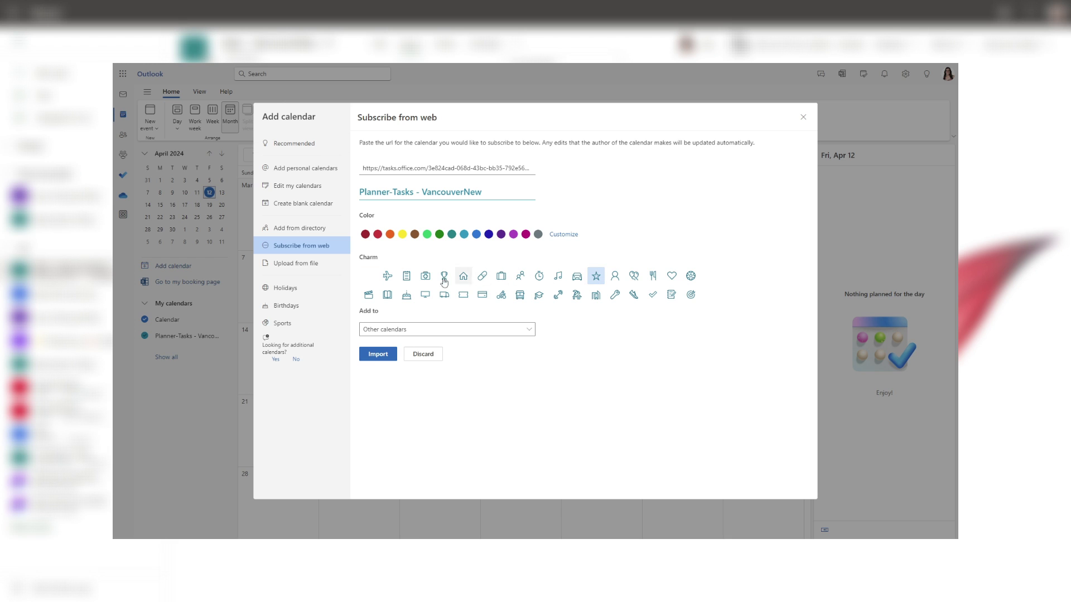
pyautogui.click(409, 333)
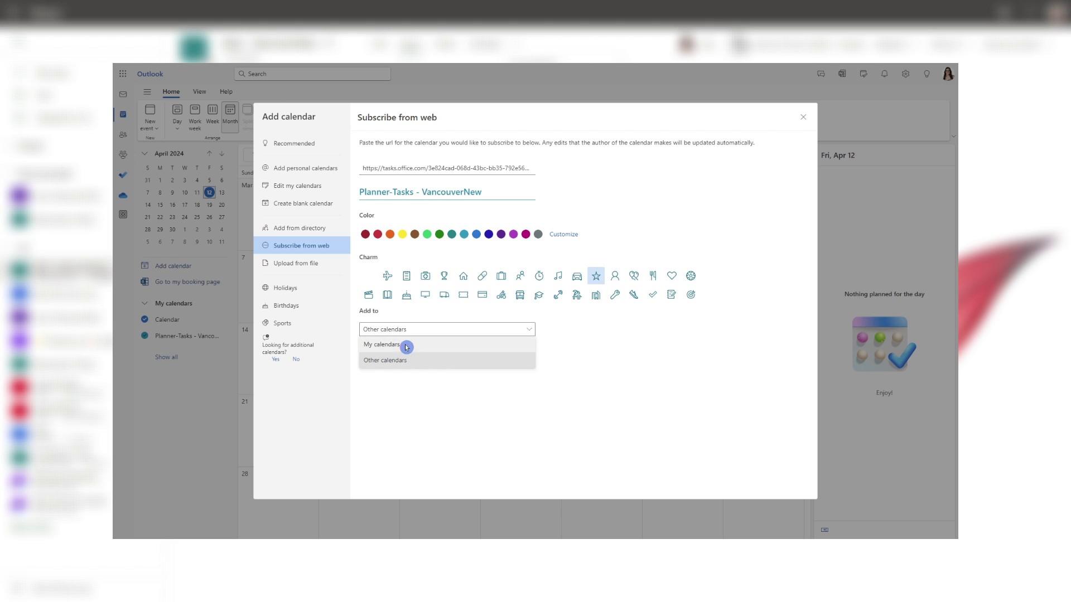
pyautogui.click(403, 343)
pyautogui.click(391, 355)
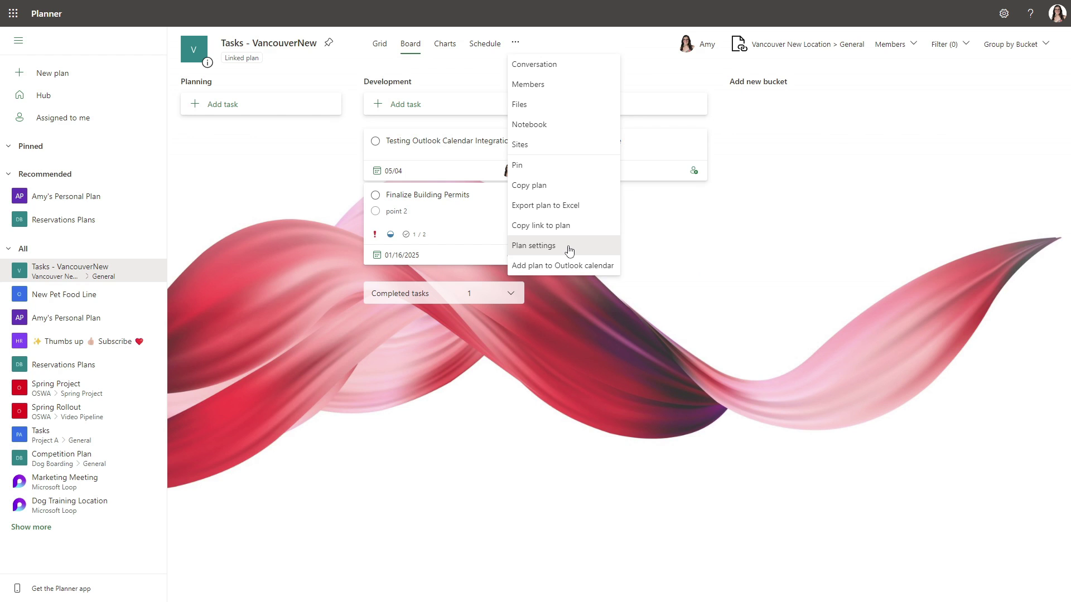
# Show the Tasks - VancouverNew settings with its plan name and suggested backgrounds
pyautogui.click(568, 249)
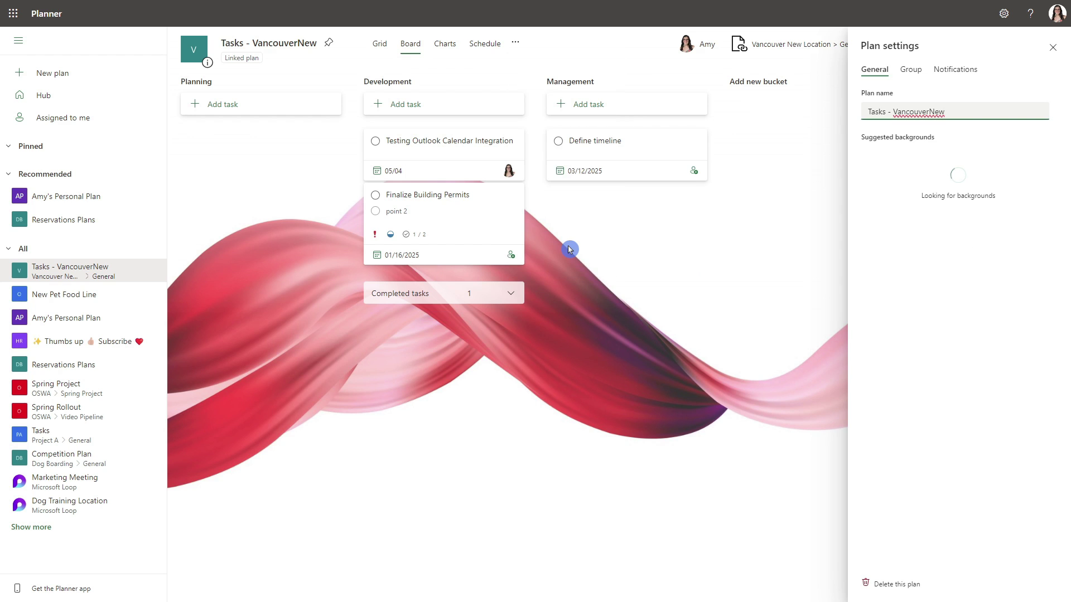